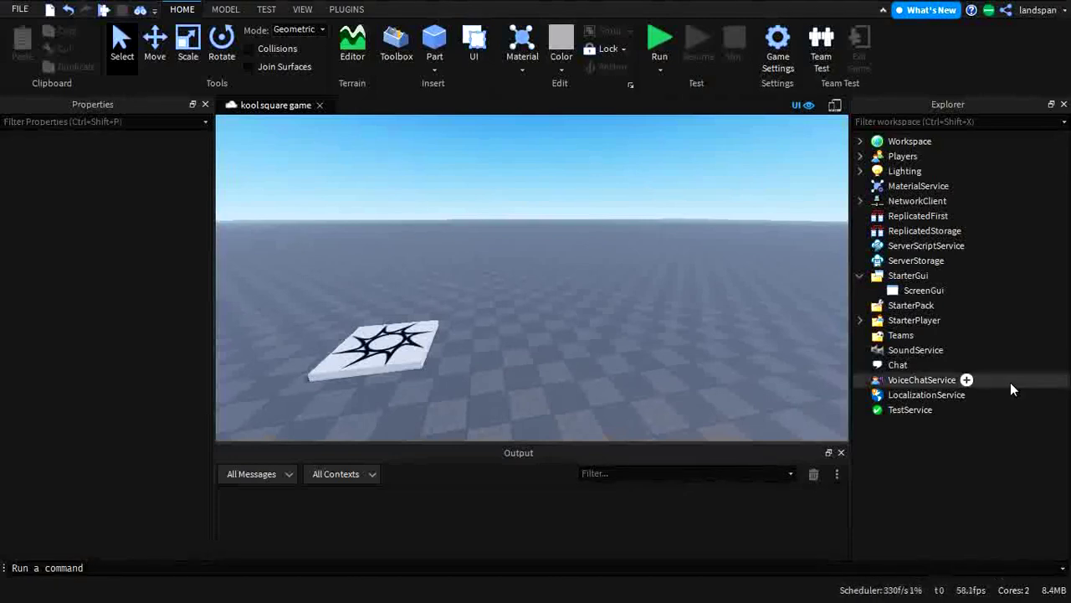
Step: Insert an ImageLabel into the ScreenGui and drag it to about {0.377,0},{0.353,0} near the view centre
{"action": "mouse_move", "coordinate": [956, 292]}
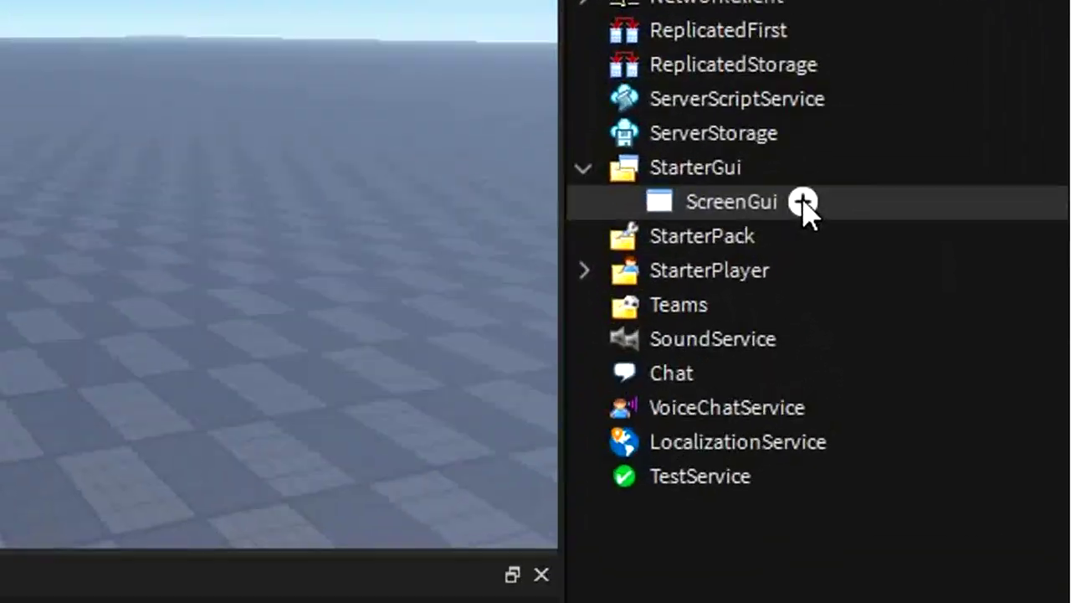
{"action": "left_click", "coordinate": [803, 204]}
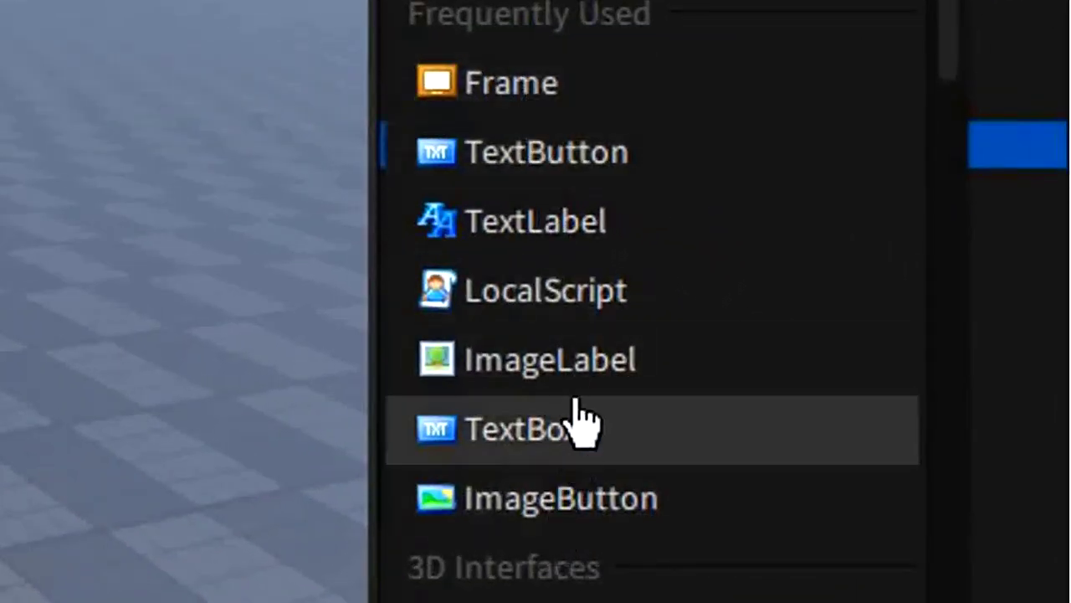
{"action": "left_click", "coordinate": [574, 360]}
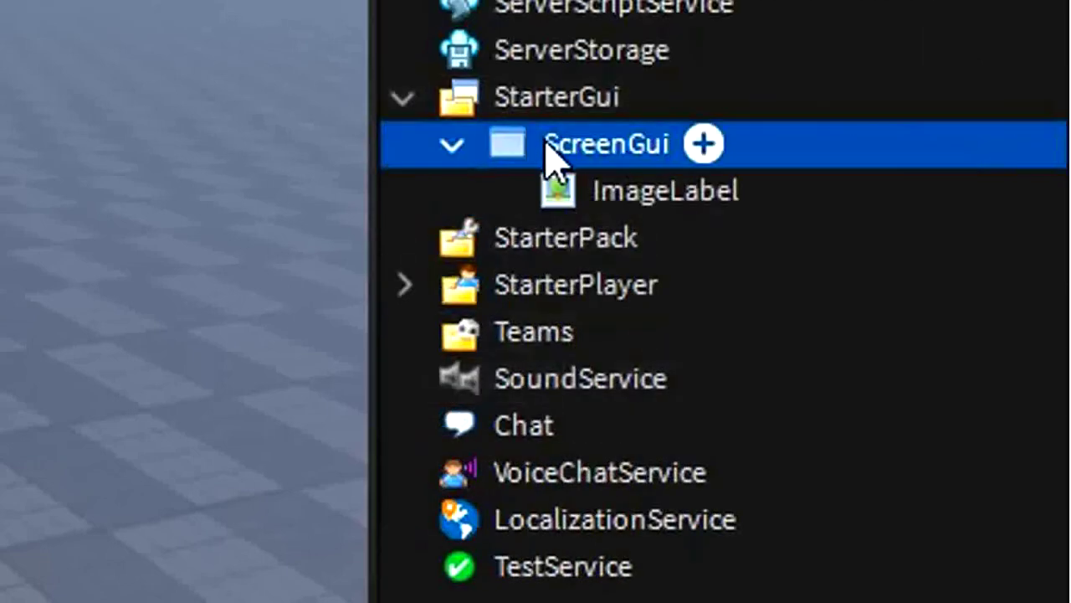
{"action": "left_click", "coordinate": [582, 189]}
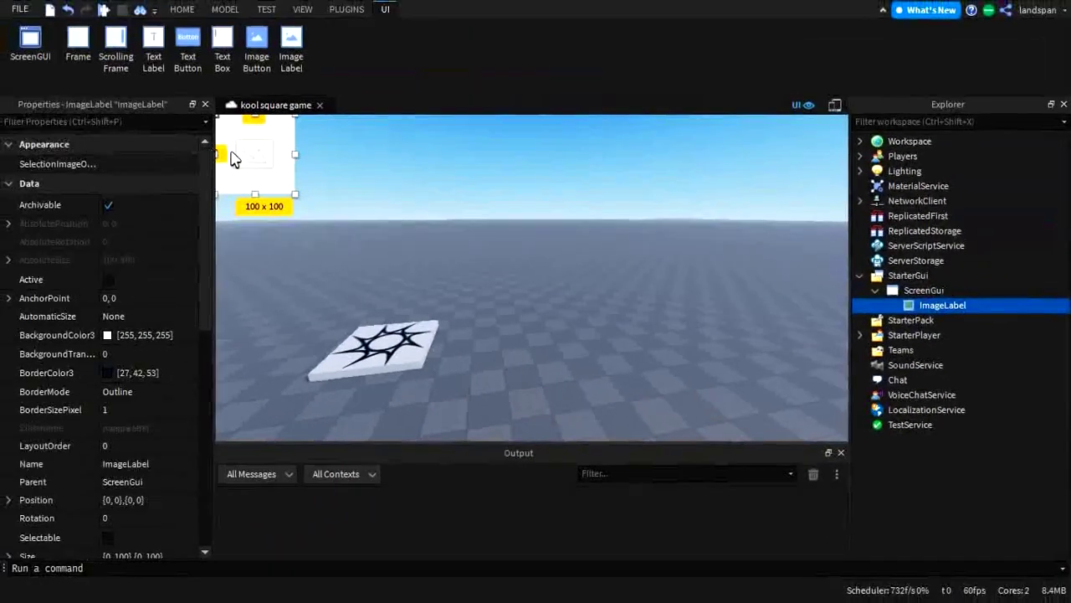
{"action": "left_click_drag", "start_coordinate": [232, 158], "coordinate": [472, 266]}
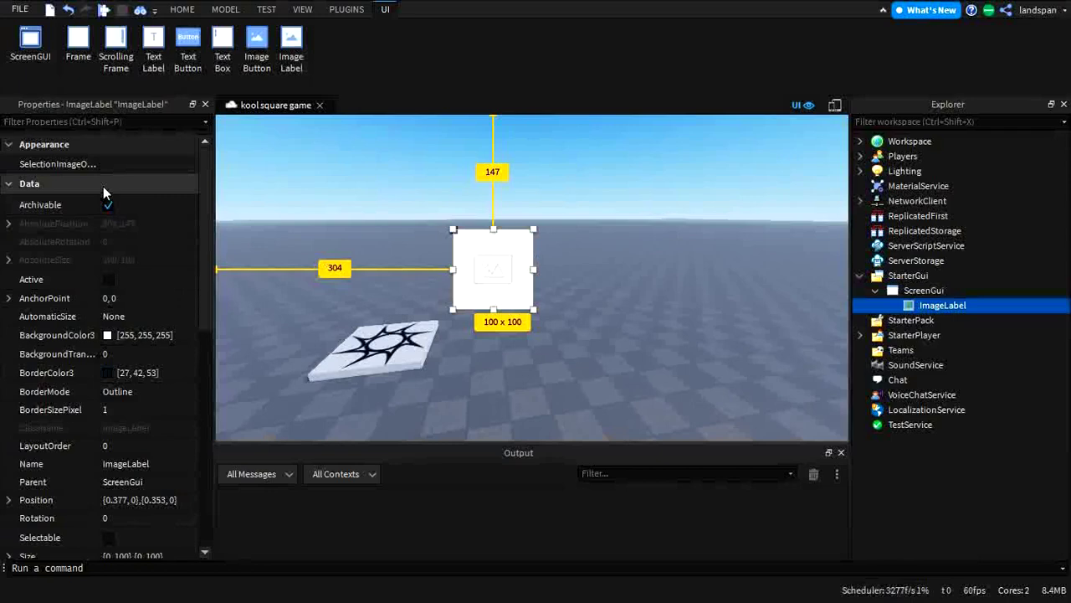
Step: Scroll the Properties panel down to the Image section showing ImageColor3 and ScaleType
{"action": "scroll", "coordinate": [101, 247], "scroll_direction": "down", "scroll_amount": 2}
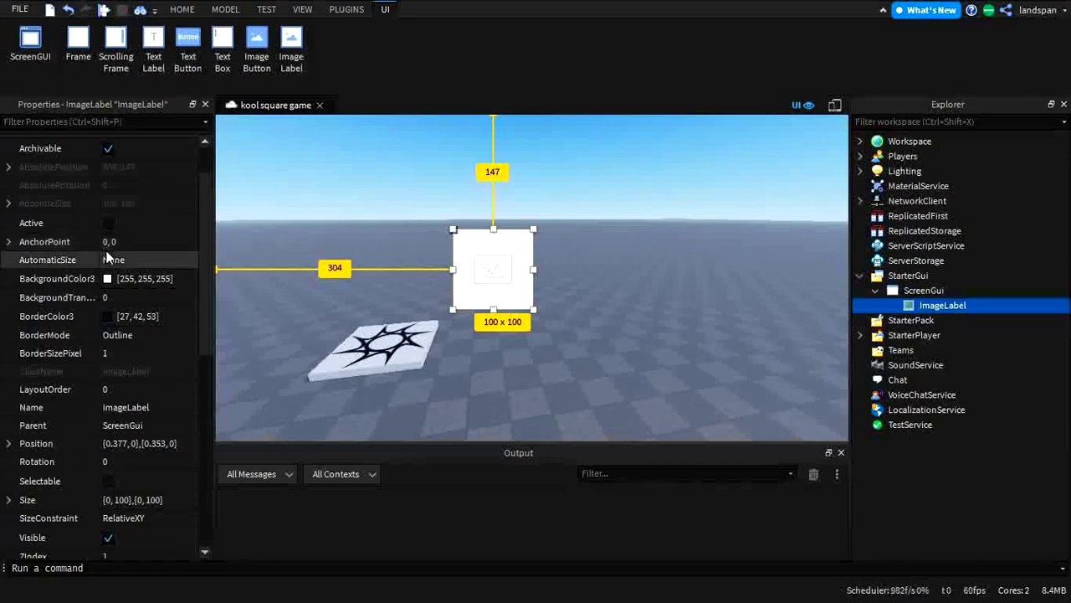
{"action": "scroll", "coordinate": [109, 259], "scroll_direction": "down", "scroll_amount": 6}
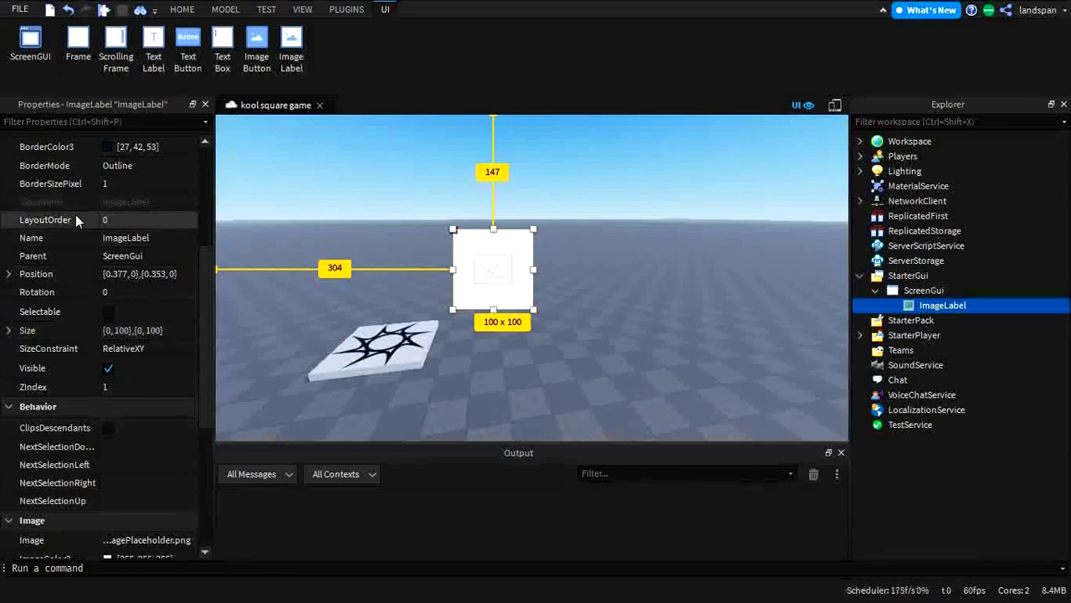
{"action": "scroll", "coordinate": [102, 279], "scroll_direction": "down", "scroll_amount": 2}
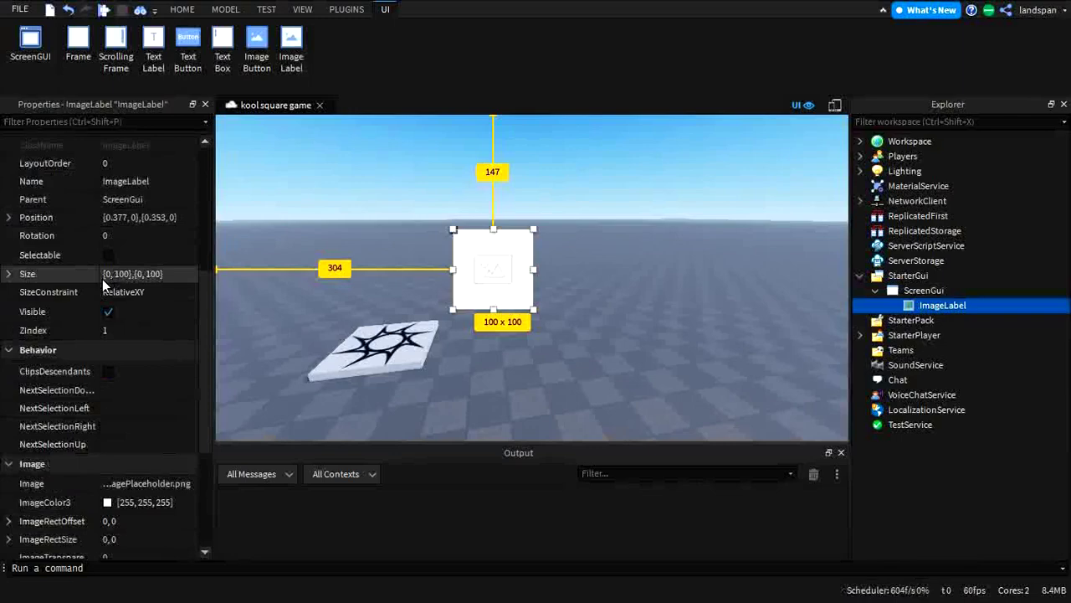
{"action": "scroll", "coordinate": [158, 500], "scroll_direction": "down", "scroll_amount": 4}
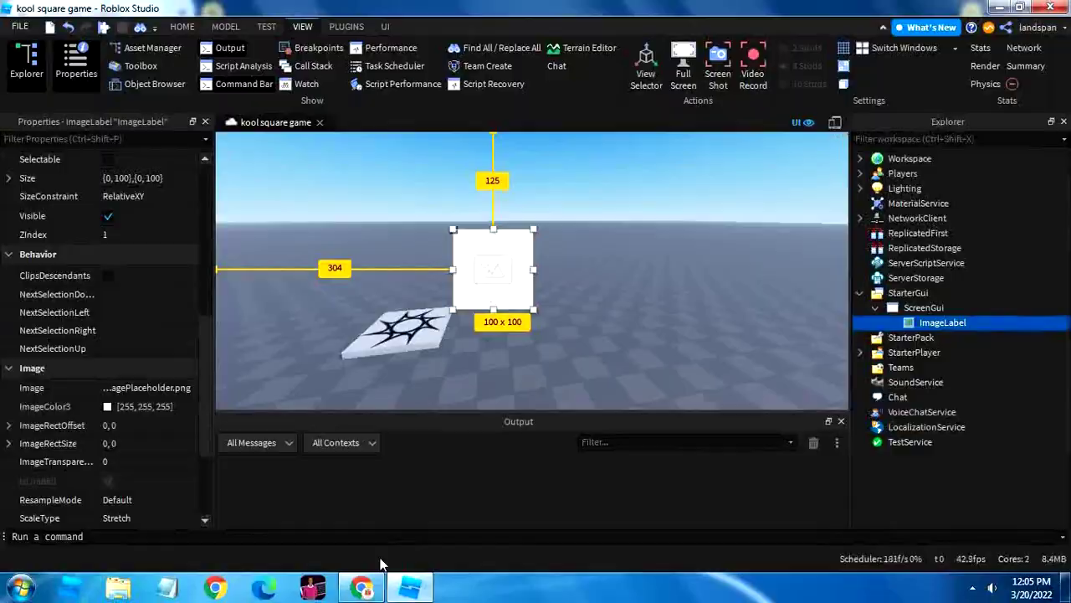
Step: On the Roblox website, go to Create > Decals and open the 'totaly cool square' decal's options
{"action": "left_click", "coordinate": [361, 587]}
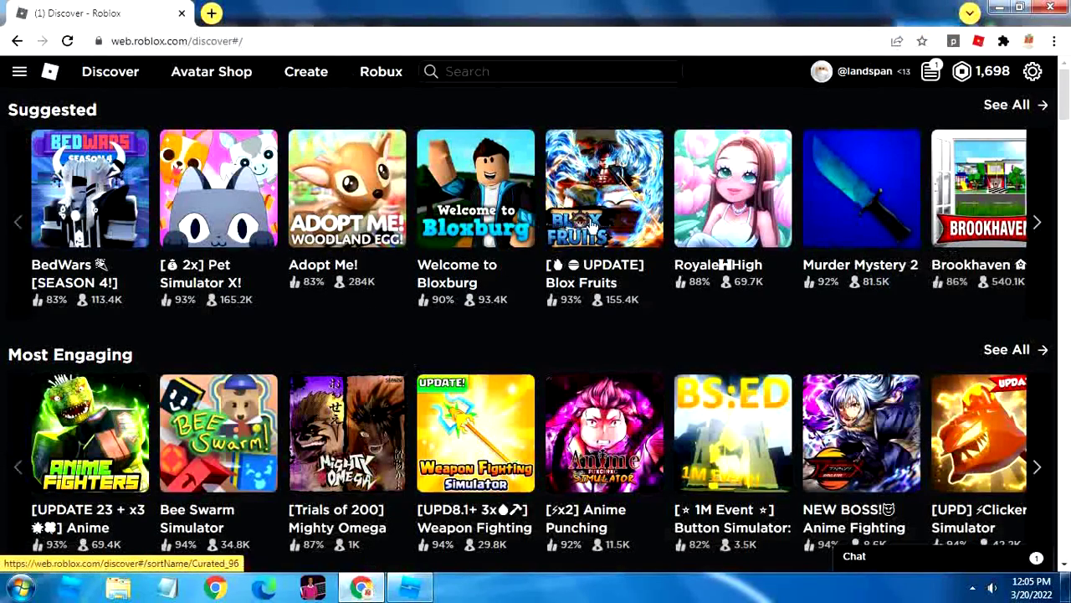
{"action": "left_click", "coordinate": [313, 84]}
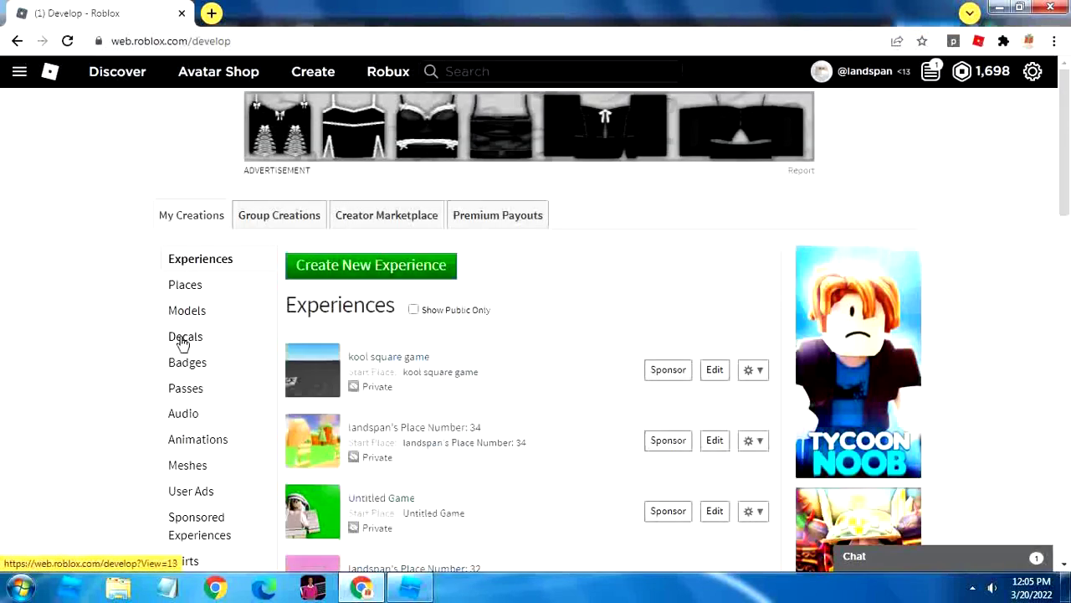
{"action": "left_click", "coordinate": [183, 339]}
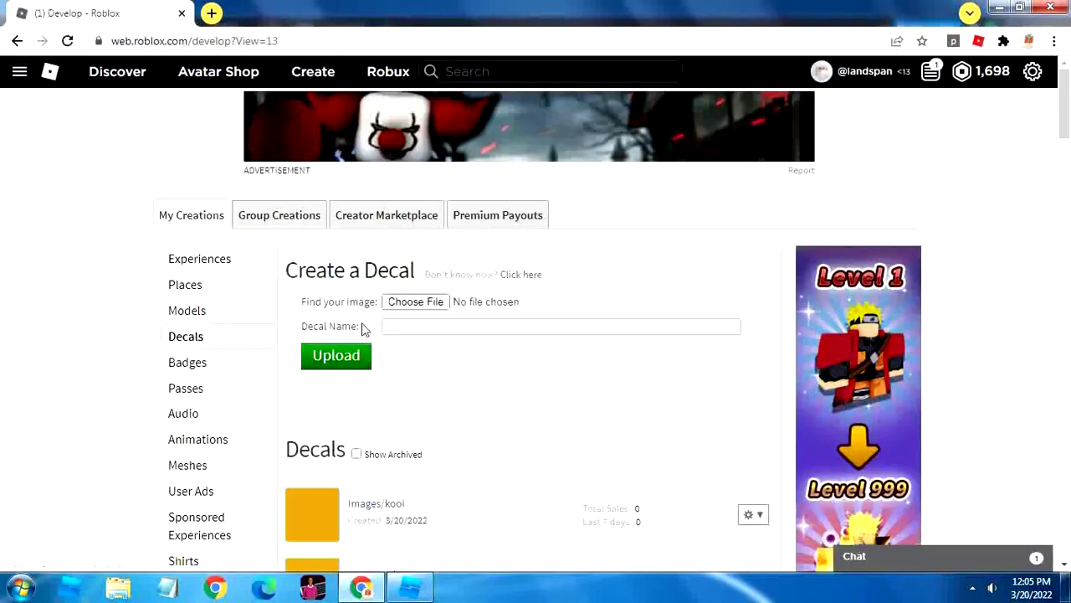
{"action": "scroll", "coordinate": [379, 348], "scroll_direction": "down", "scroll_amount": 1}
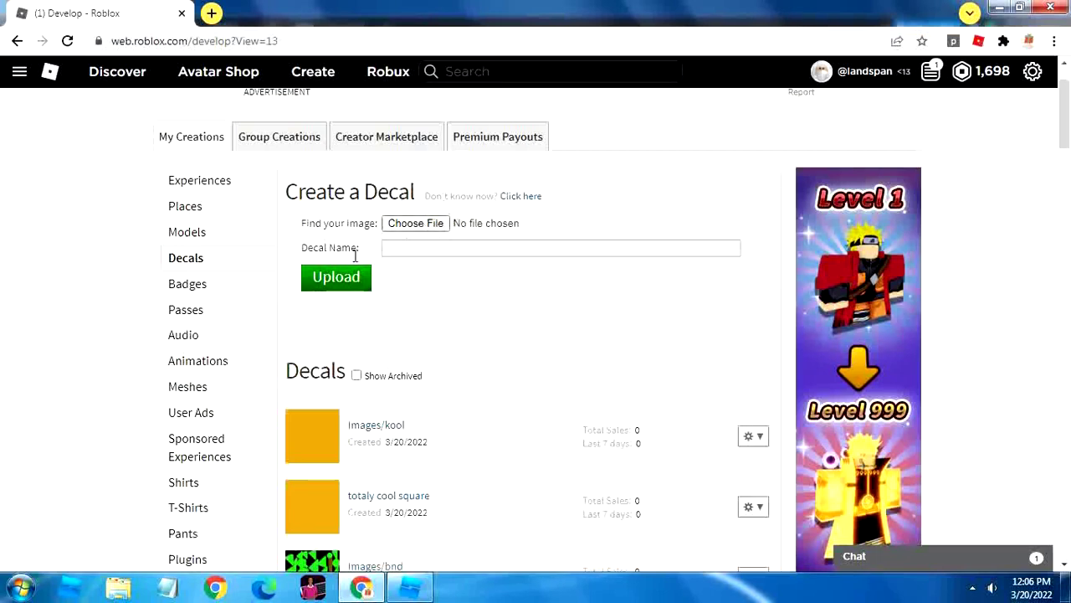
{"action": "left_click", "coordinate": [754, 509]}
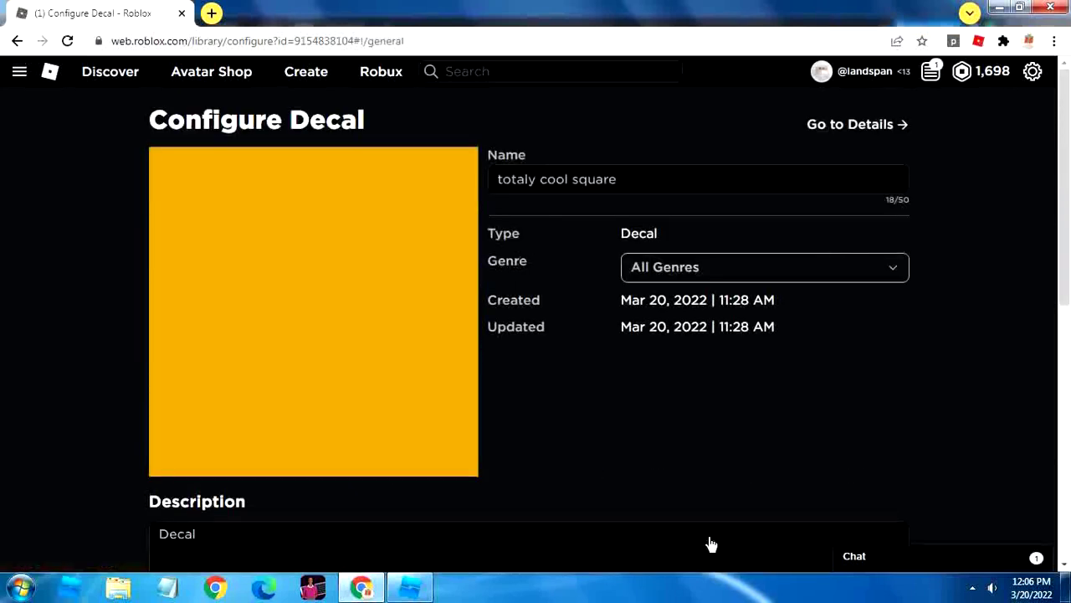
{"action": "left_click", "coordinate": [17, 40]}
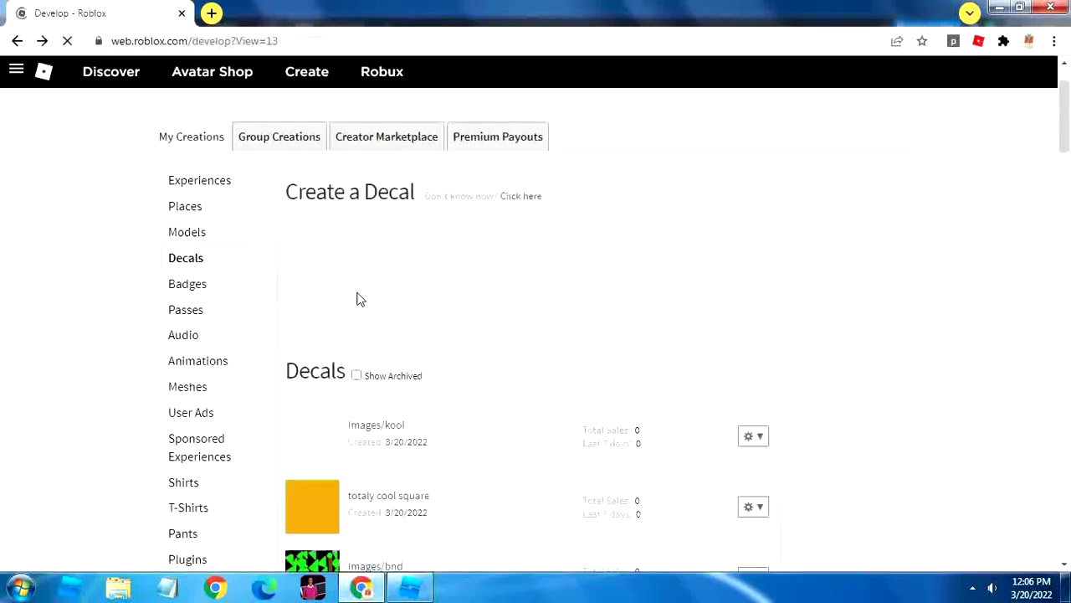
{"action": "left_click", "coordinate": [438, 497]}
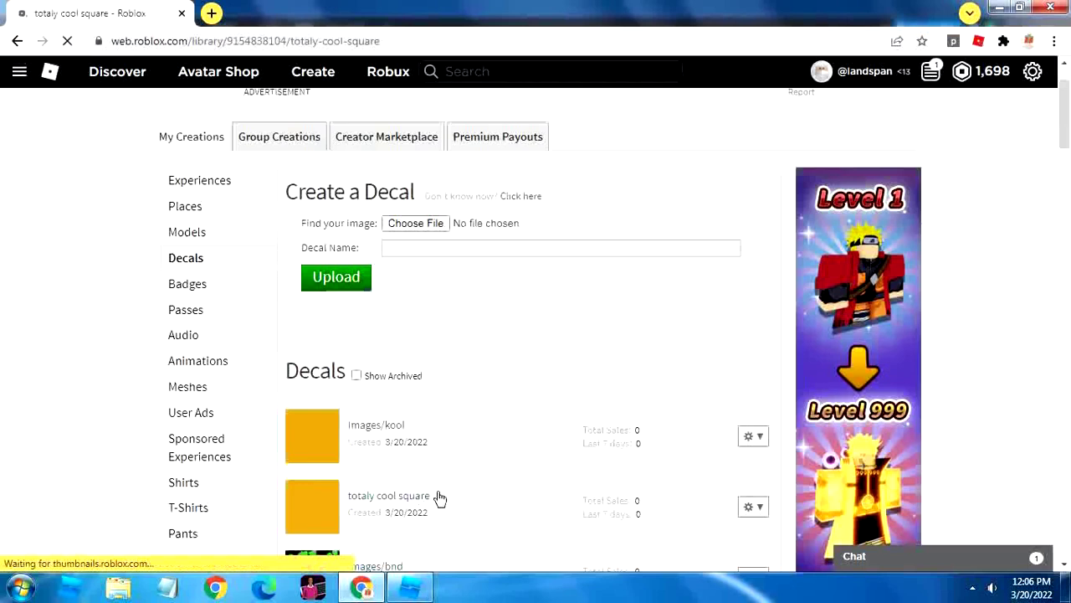
{"action": "left_click", "coordinate": [226, 40]}
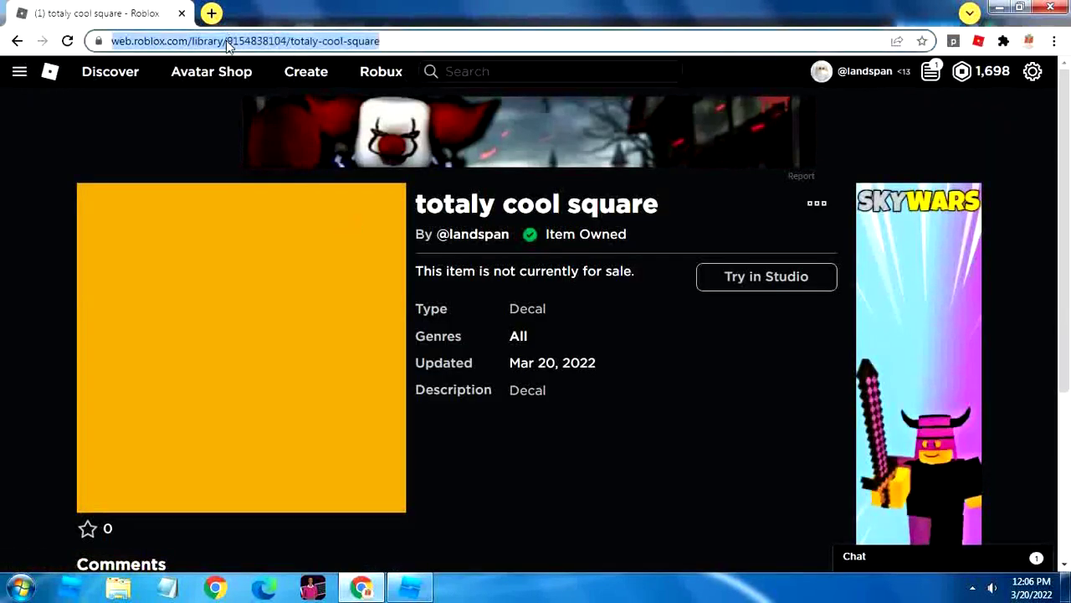
{"action": "left_click", "coordinate": [230, 40]}
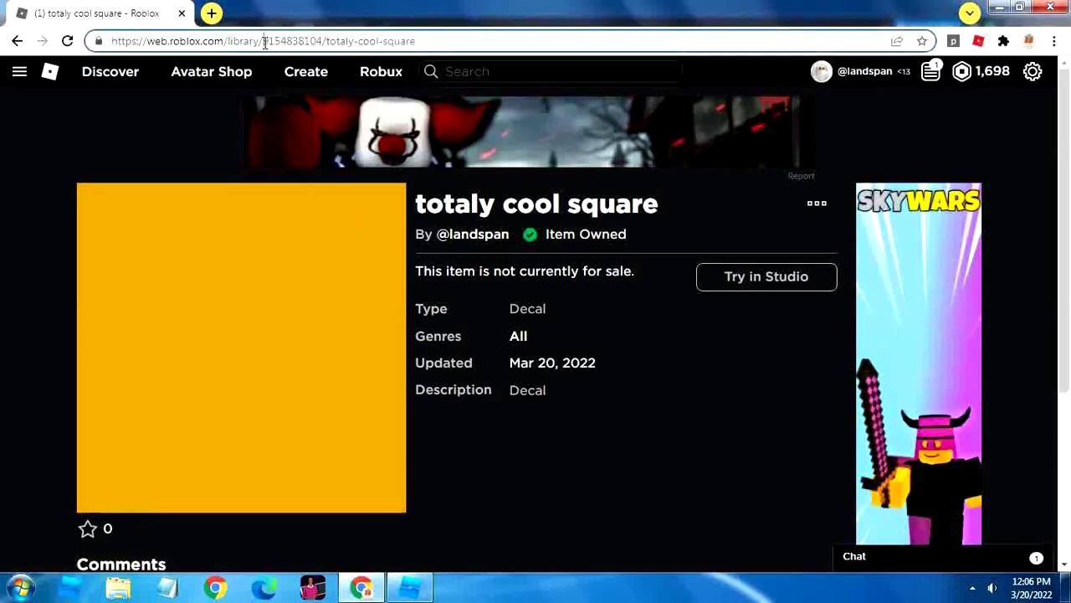
{"action": "left_click_drag", "start_coordinate": [262, 40], "coordinate": [321, 42]}
{"action": "key", "text": "ctrl+c"}
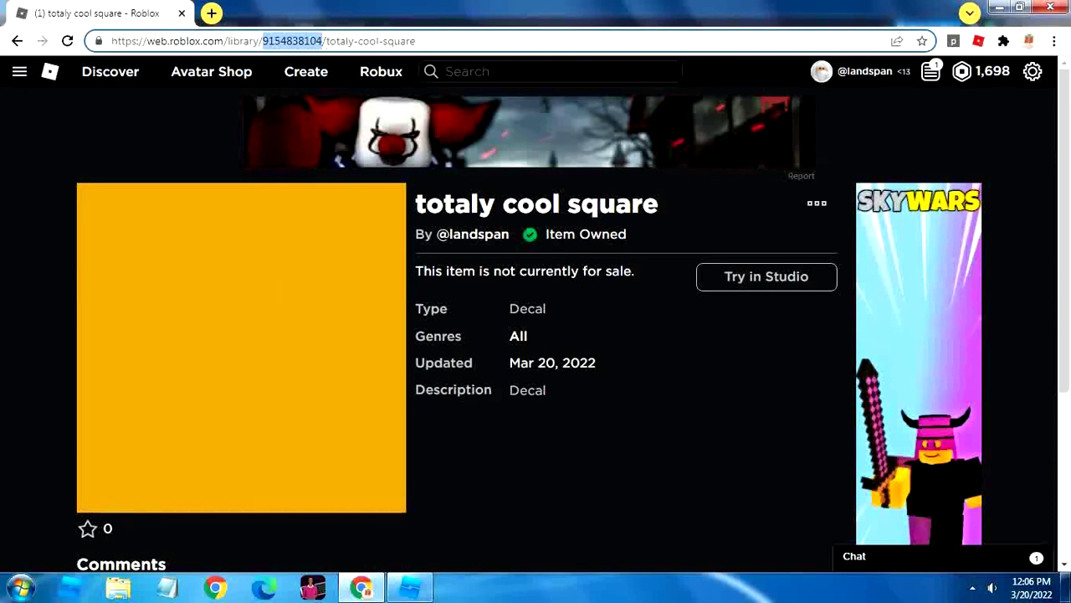
Step: Back in Studio, paste the decal's asset ID into the ImageLabel's Image property to show the orange square
{"action": "left_click", "coordinate": [412, 588]}
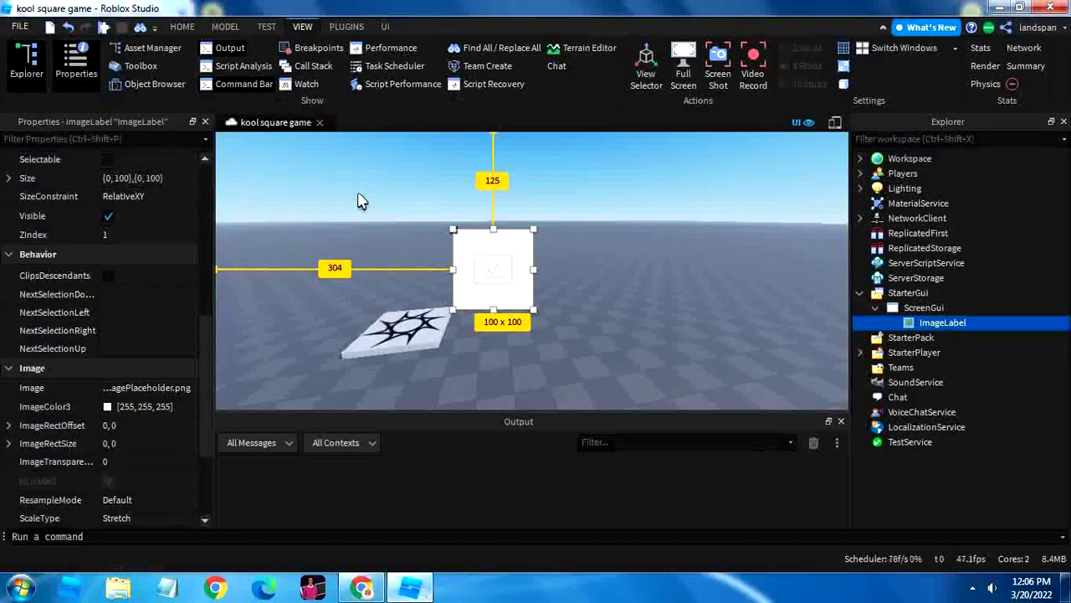
{"action": "left_click", "coordinate": [134, 387]}
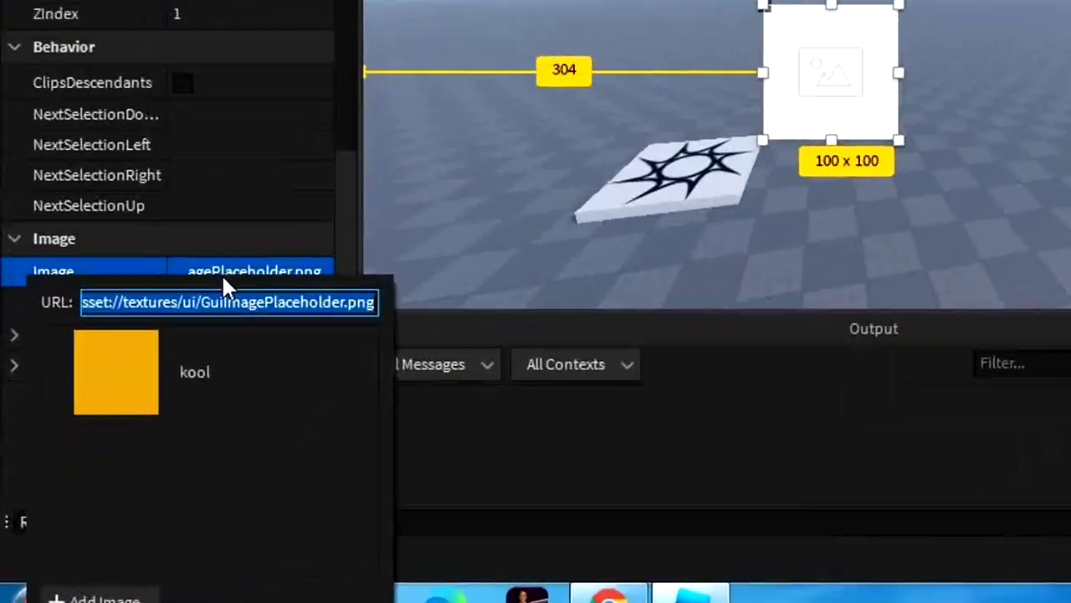
{"action": "key", "text": "ctrl+v"}
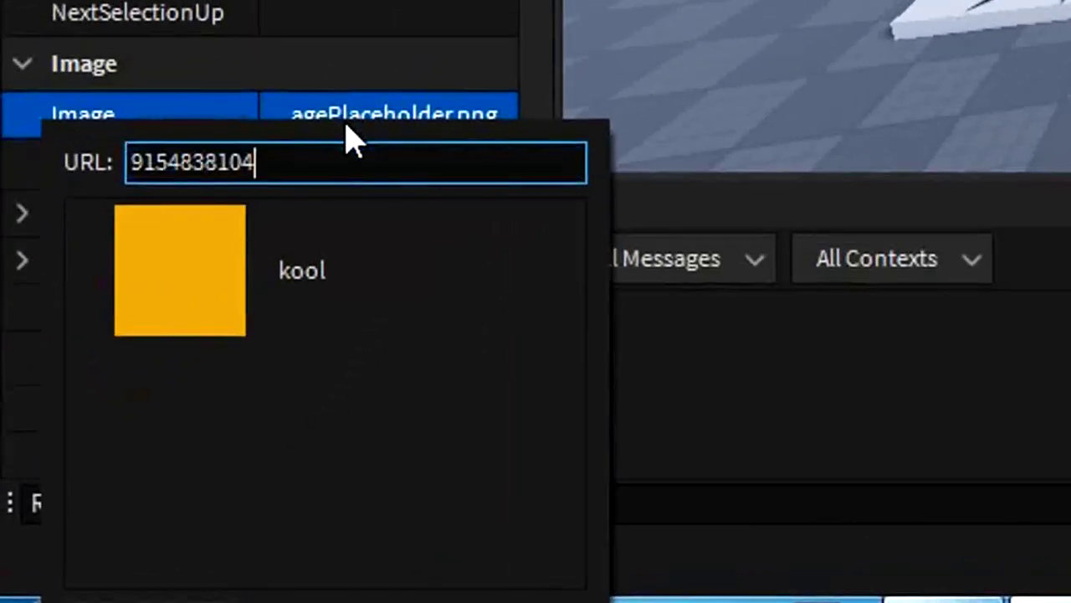
{"action": "key", "text": "Return"}
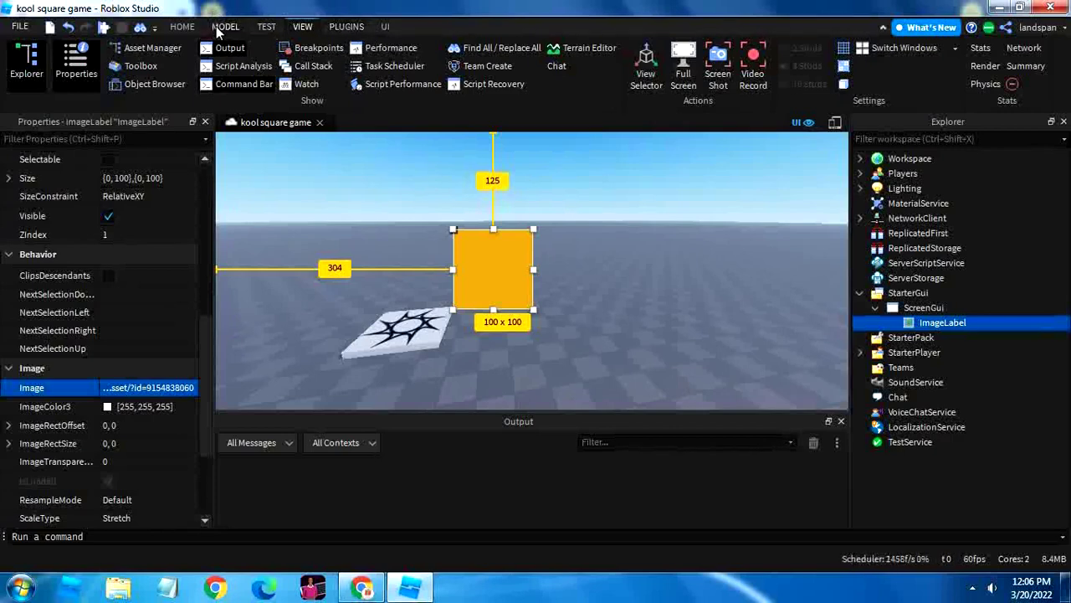
Step: Open Game Settings from the Home tools and close it without changes
{"action": "left_click", "coordinate": [182, 26]}
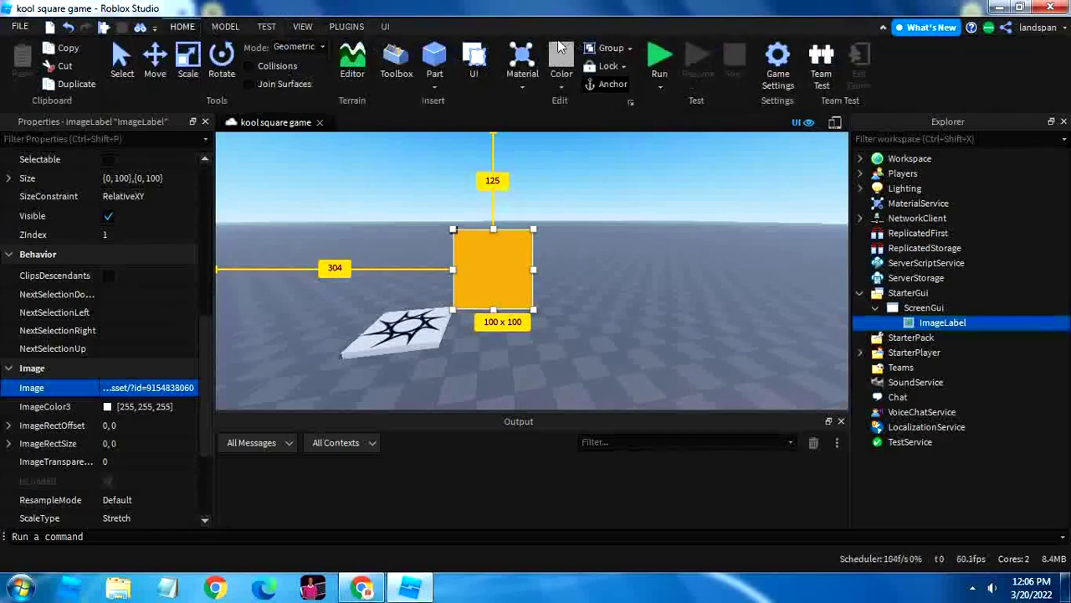
{"action": "left_click", "coordinate": [777, 60]}
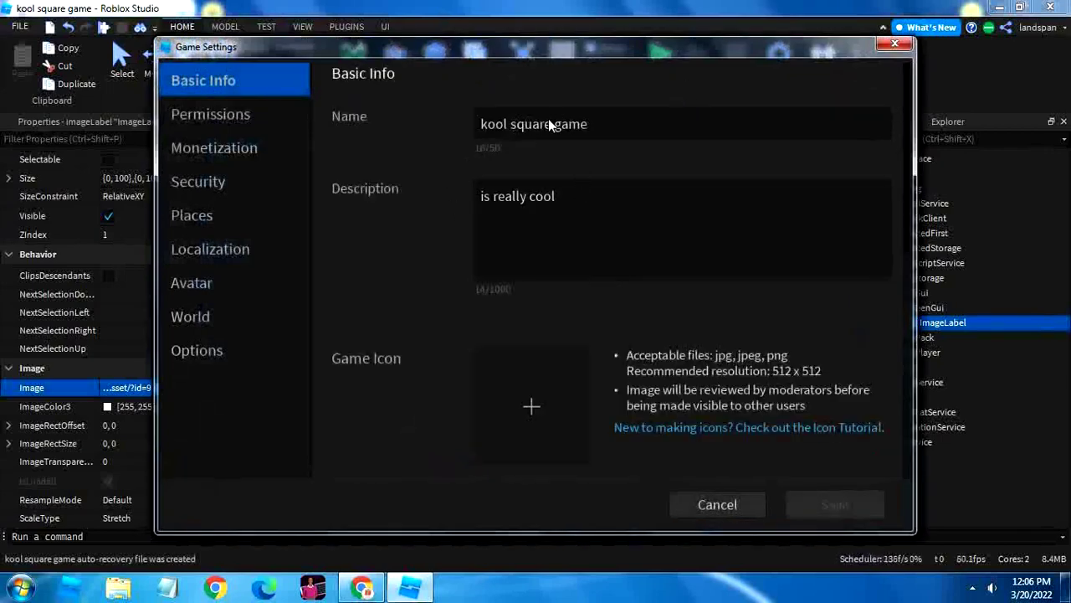
{"action": "left_click", "coordinate": [708, 505]}
{"action": "left_click", "coordinate": [180, 387]}
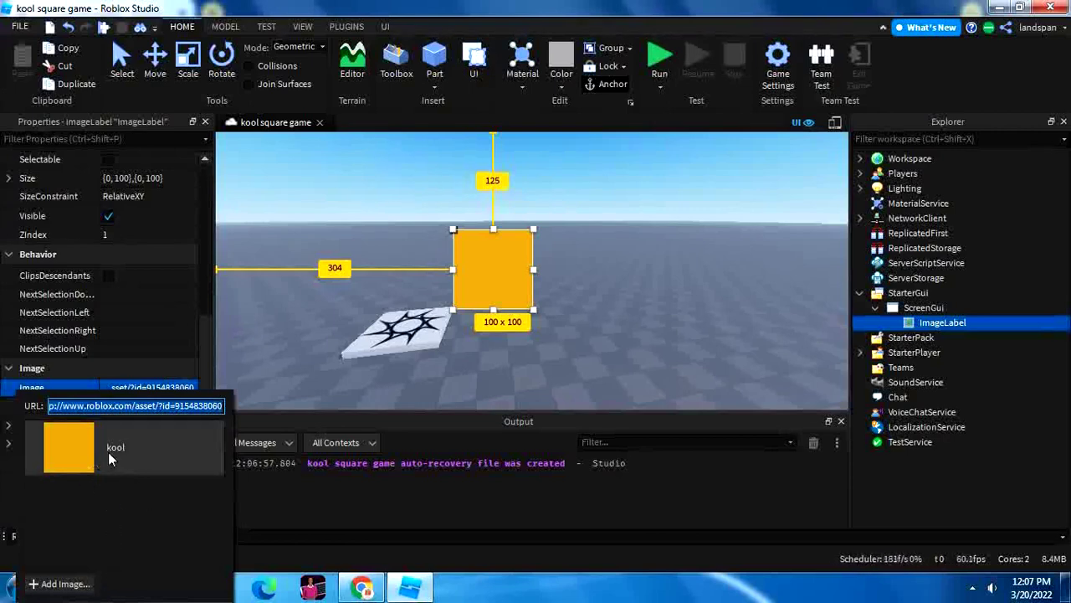
{"action": "left_click", "coordinate": [59, 584]}
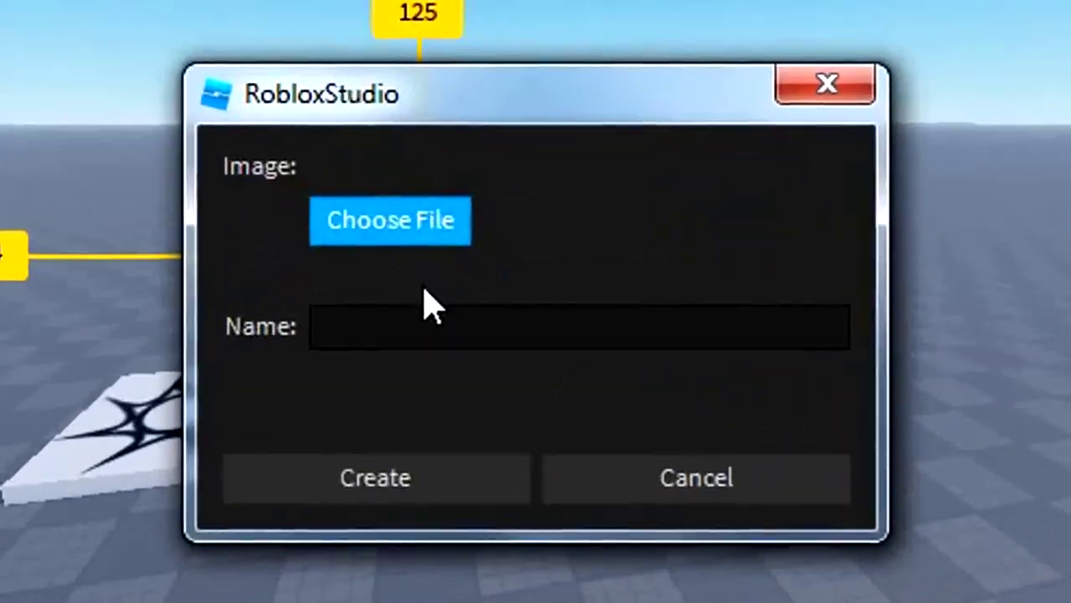
{"action": "left_click", "coordinate": [476, 299]}
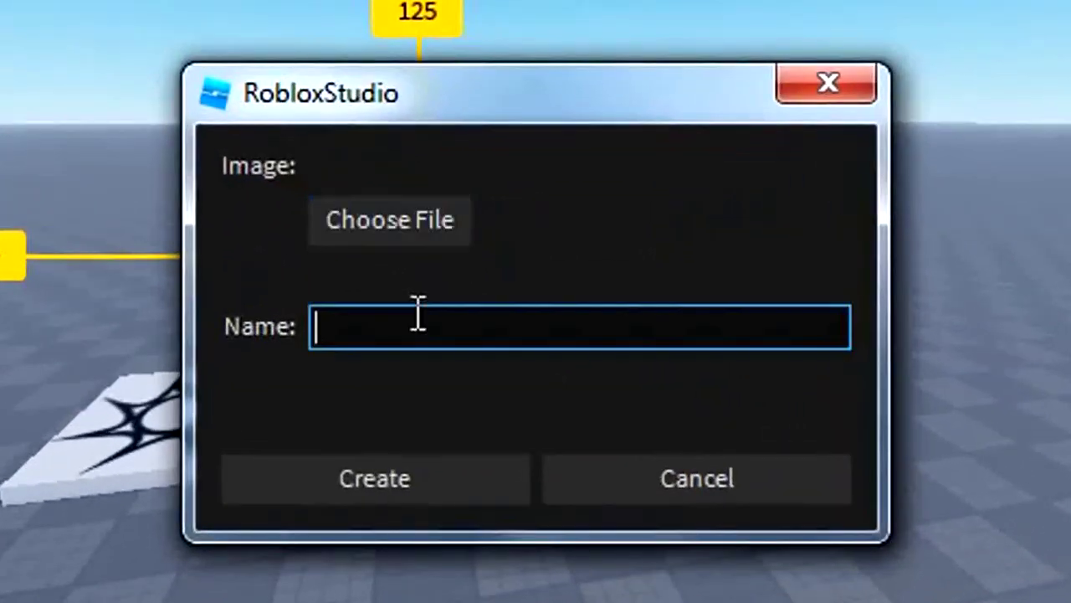
{"action": "type", "text": "kool"}
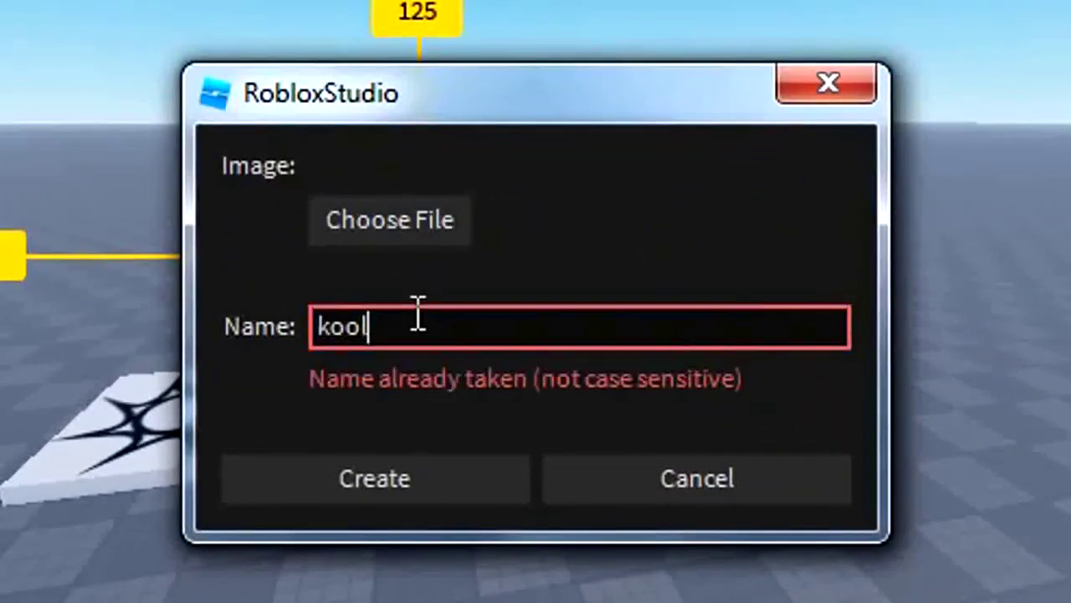
{"action": "left_click", "coordinate": [726, 481]}
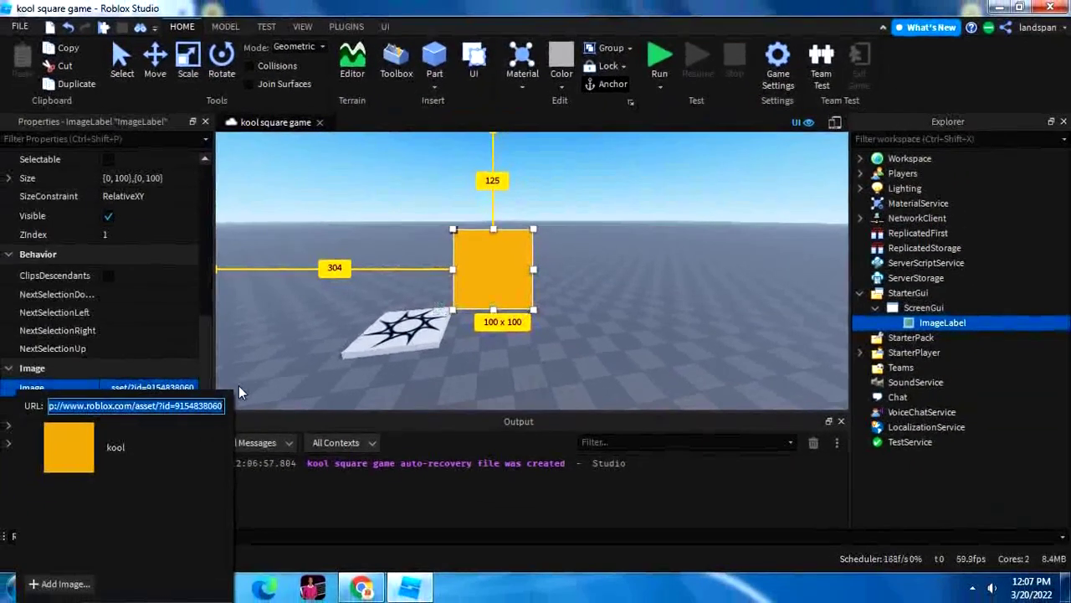
{"action": "left_click", "coordinate": [125, 444]}
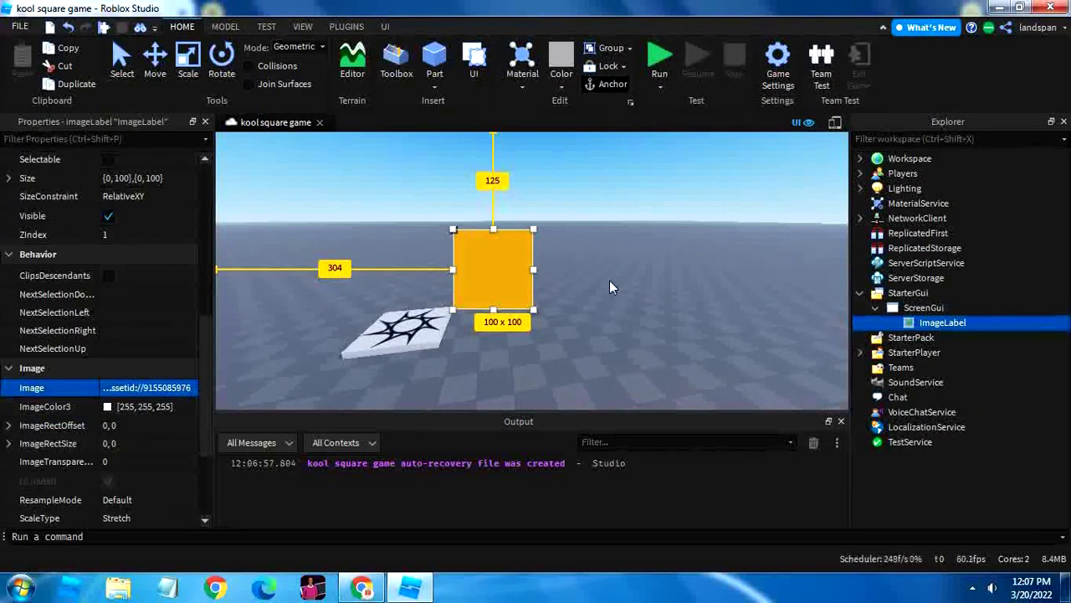
Step: Make Roblox Studio fill the screen using Full Screen on the View tab
{"action": "left_click", "coordinate": [357, 25]}
{"action": "left_click", "coordinate": [315, 28]}
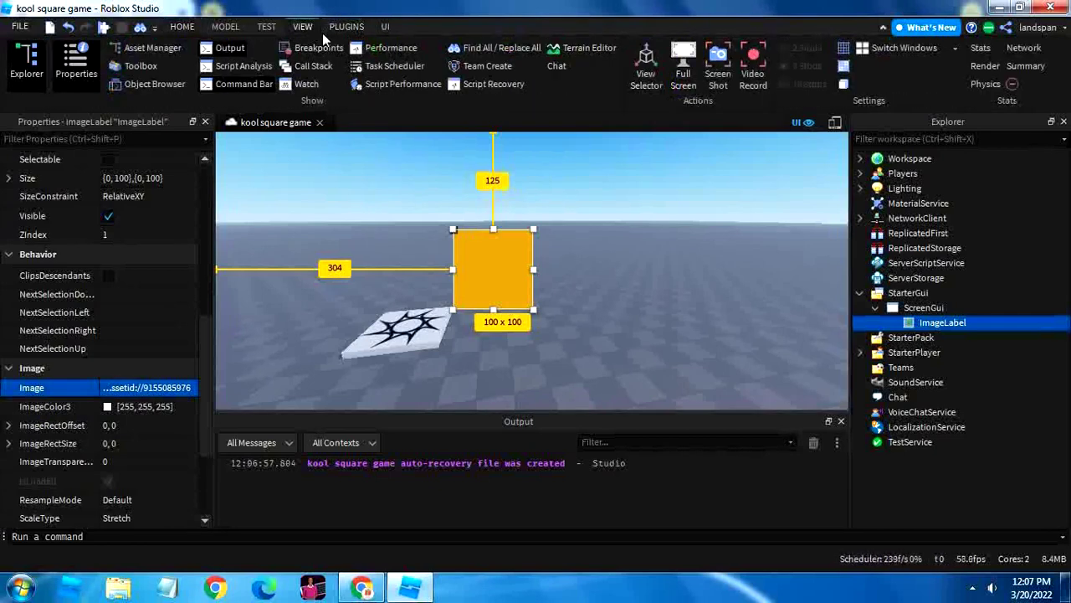
{"action": "left_click", "coordinate": [683, 73]}
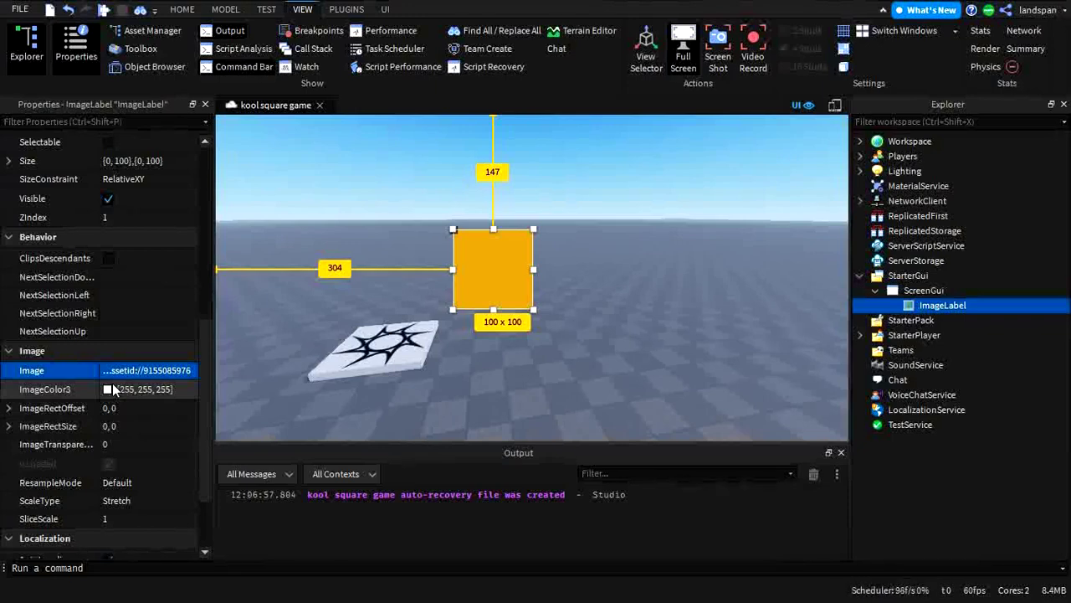
{"action": "left_click", "coordinate": [111, 389]}
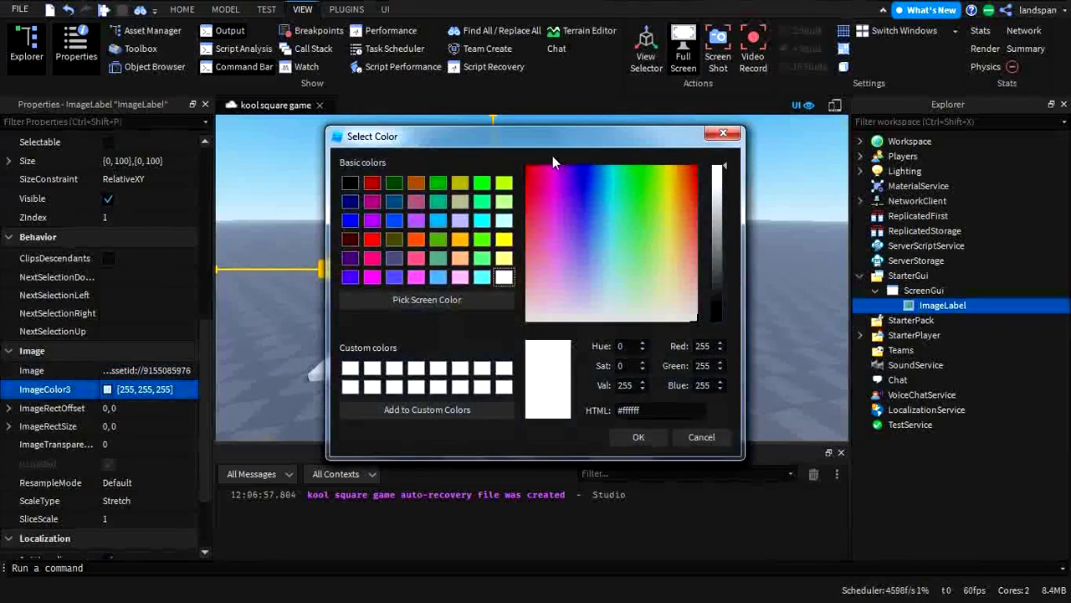
{"action": "left_click_drag", "start_coordinate": [532, 132], "coordinate": [775, 172]}
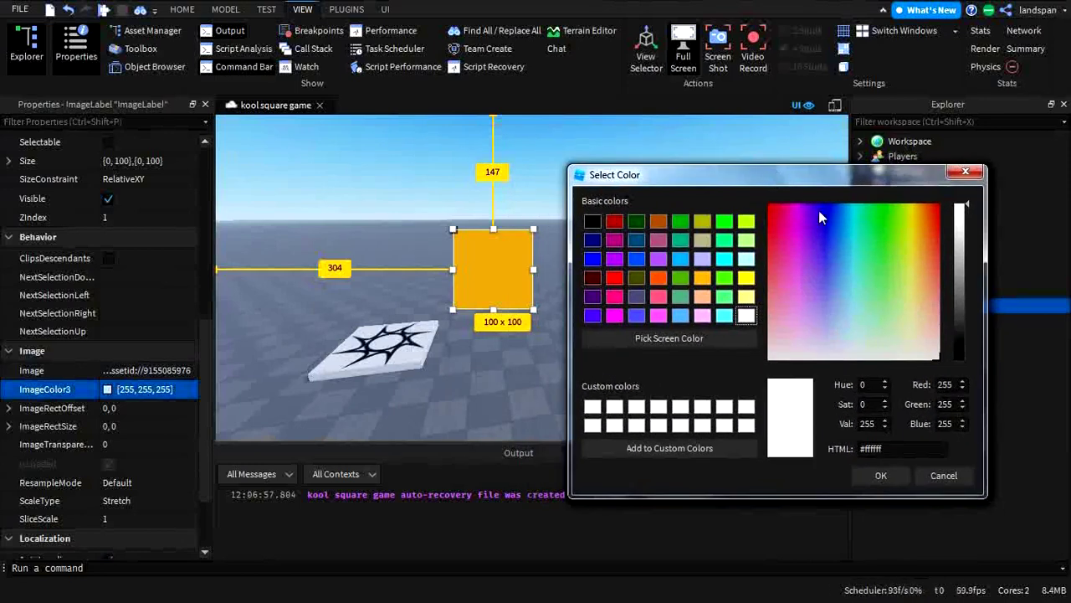
{"action": "left_click", "coordinate": [880, 205]}
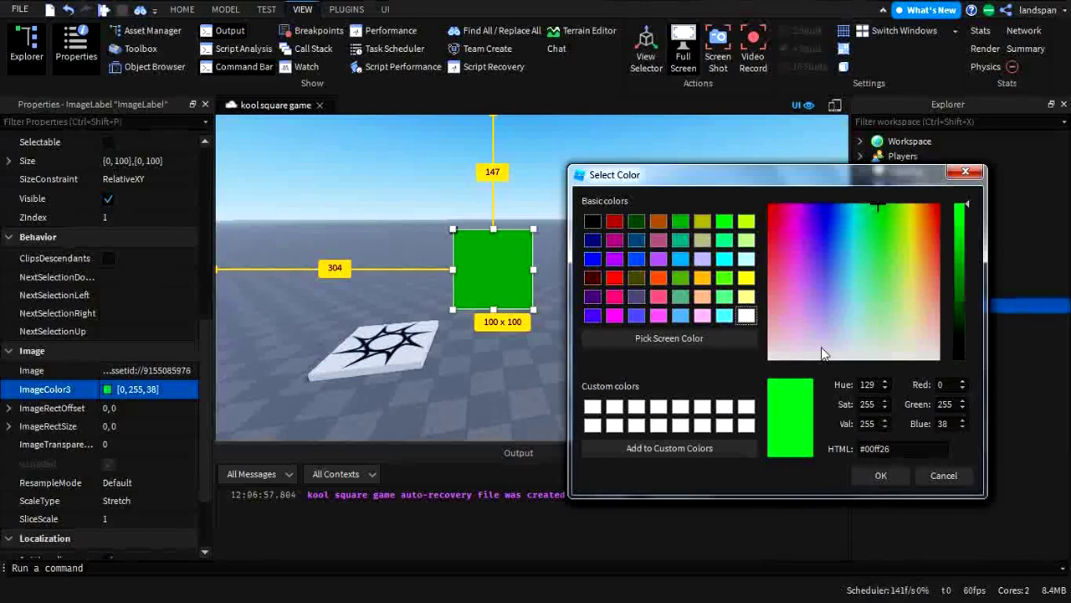
{"action": "left_click", "coordinate": [804, 358]}
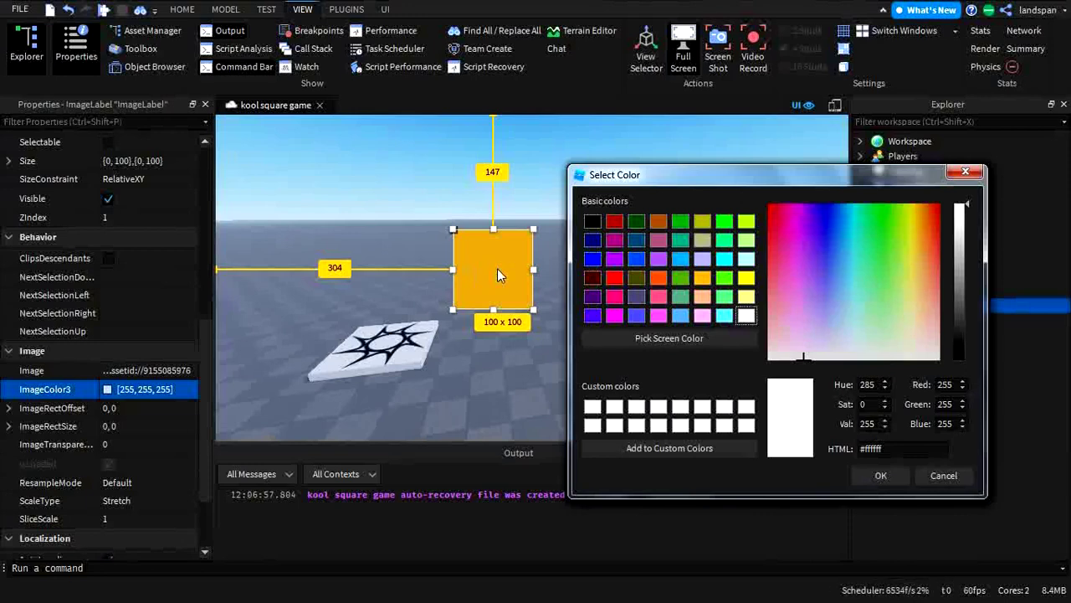
{"action": "left_click_drag", "start_coordinate": [825, 226], "coordinate": [772, 357]}
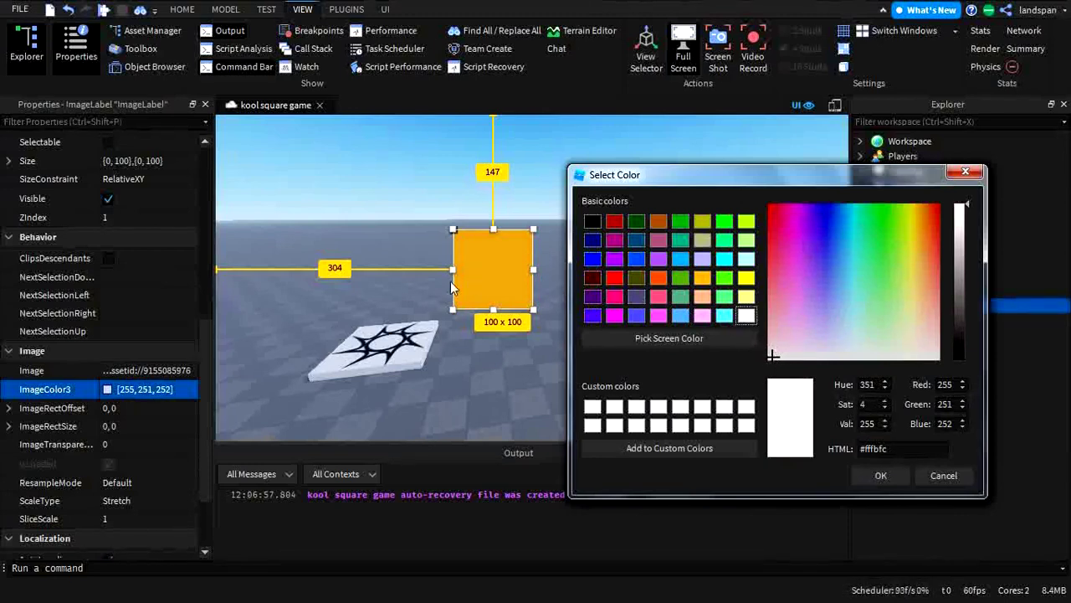
{"action": "left_click_drag", "start_coordinate": [807, 301], "coordinate": [841, 356]}
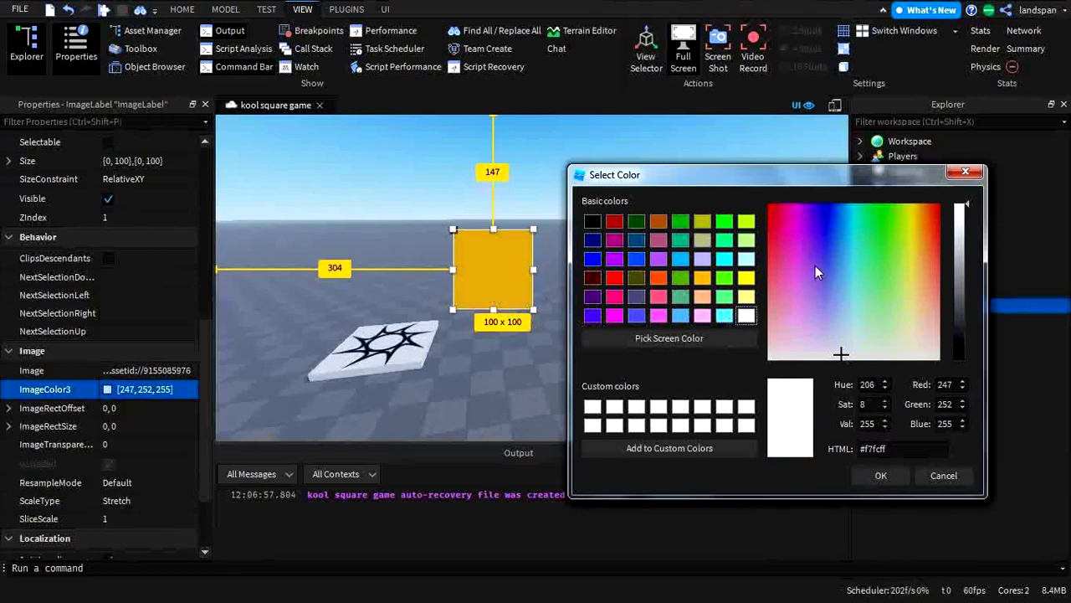
{"action": "left_click_drag", "start_coordinate": [816, 266], "coordinate": [881, 201]}
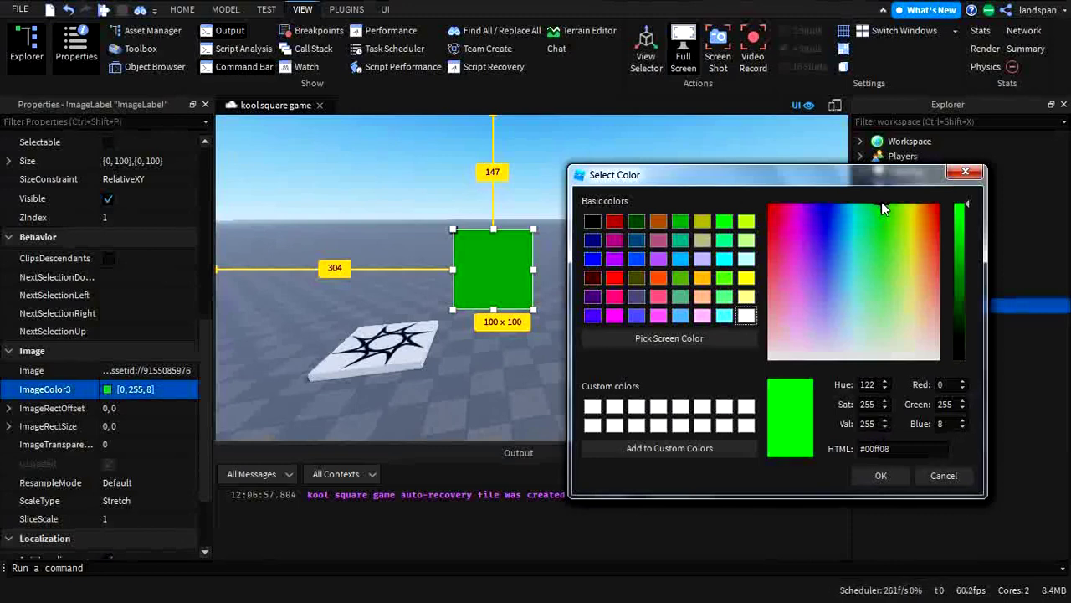
{"action": "left_click_drag", "start_coordinate": [881, 202], "coordinate": [852, 207]}
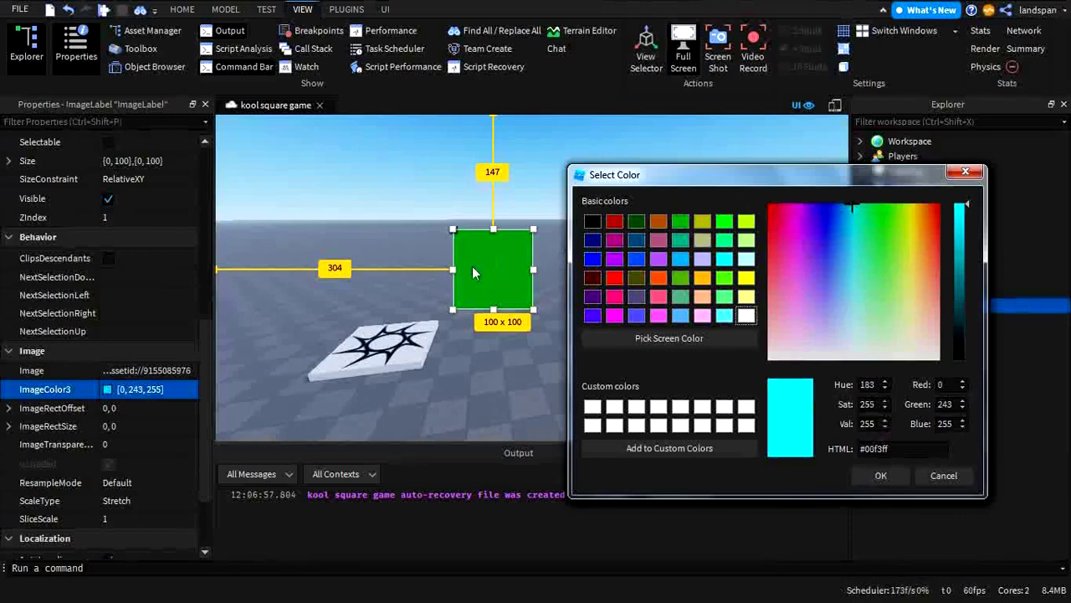
{"action": "left_click_drag", "start_coordinate": [812, 201], "coordinate": [822, 176]}
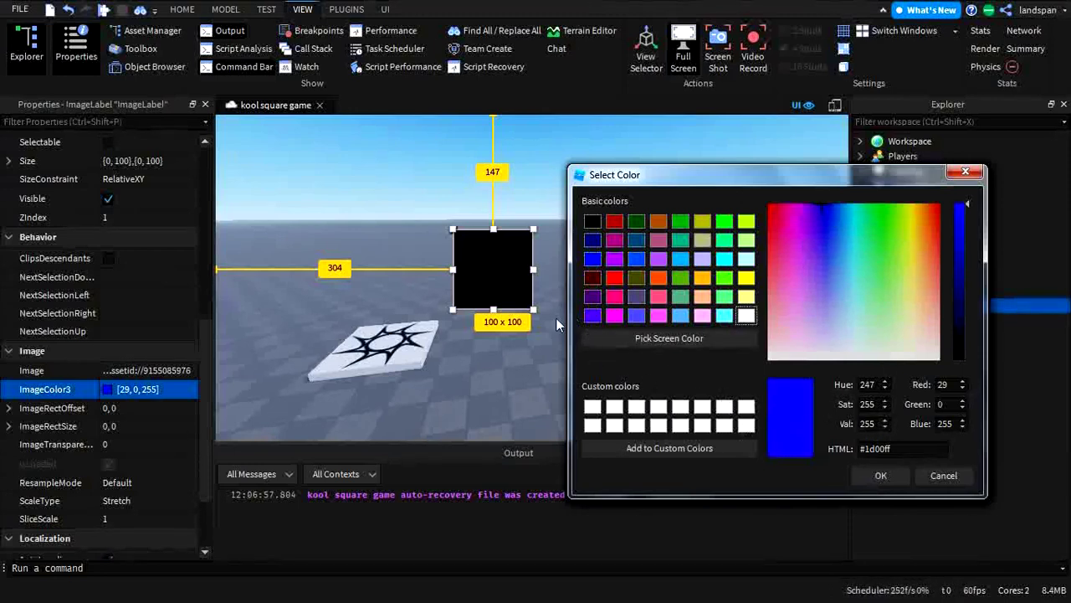
Step: Discard the tint changes so ImageColor3 stays at [255, 255, 255]
{"action": "left_click", "coordinate": [944, 474]}
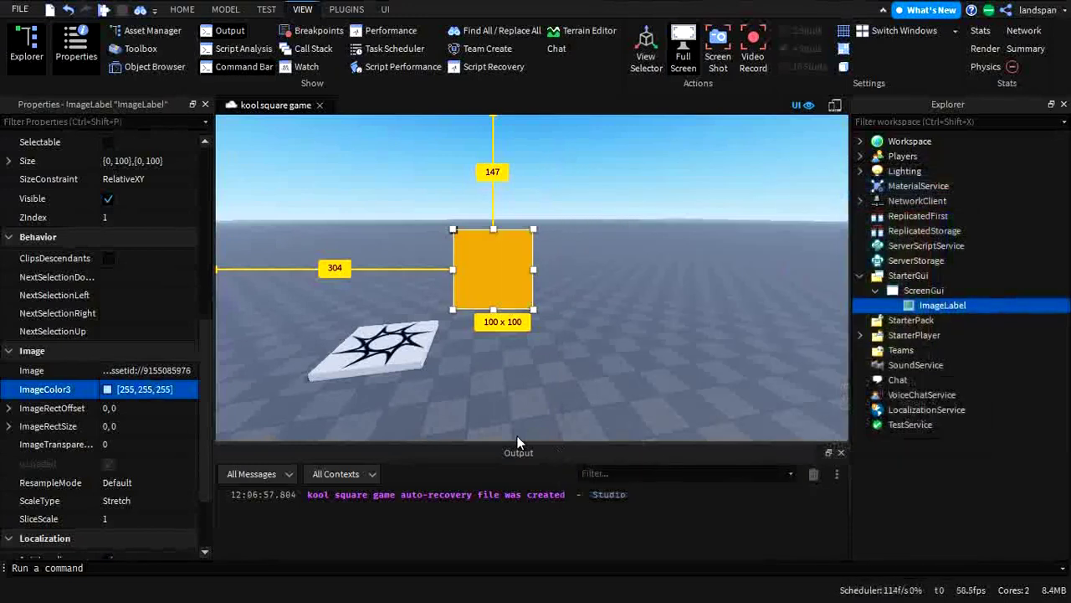
{"action": "scroll", "coordinate": [173, 439], "scroll_direction": "down", "scroll_amount": 3}
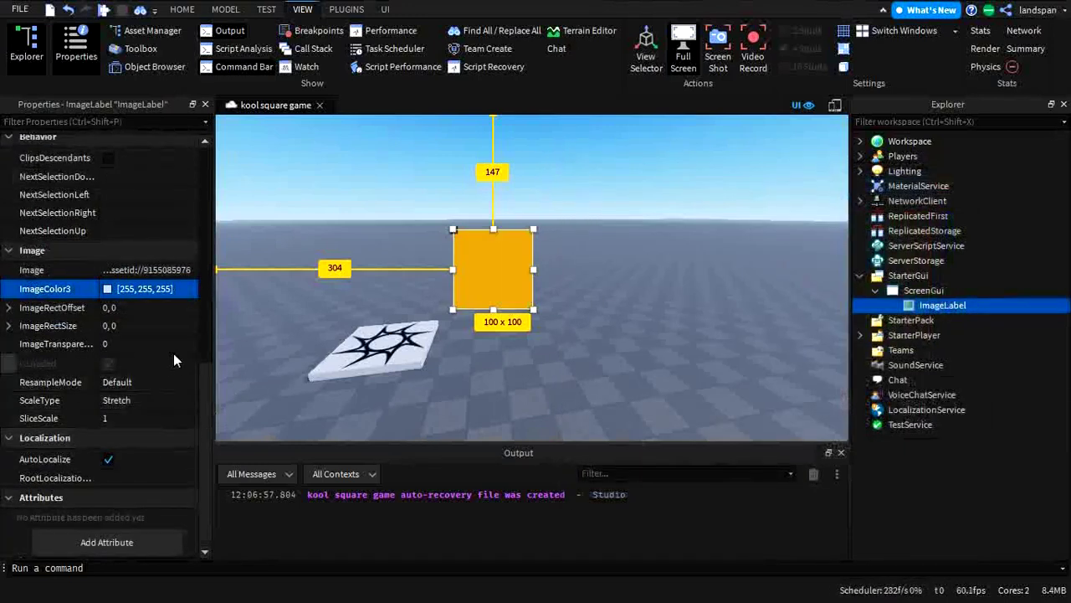
{"action": "scroll", "coordinate": [142, 318], "scroll_direction": "up", "scroll_amount": 8}
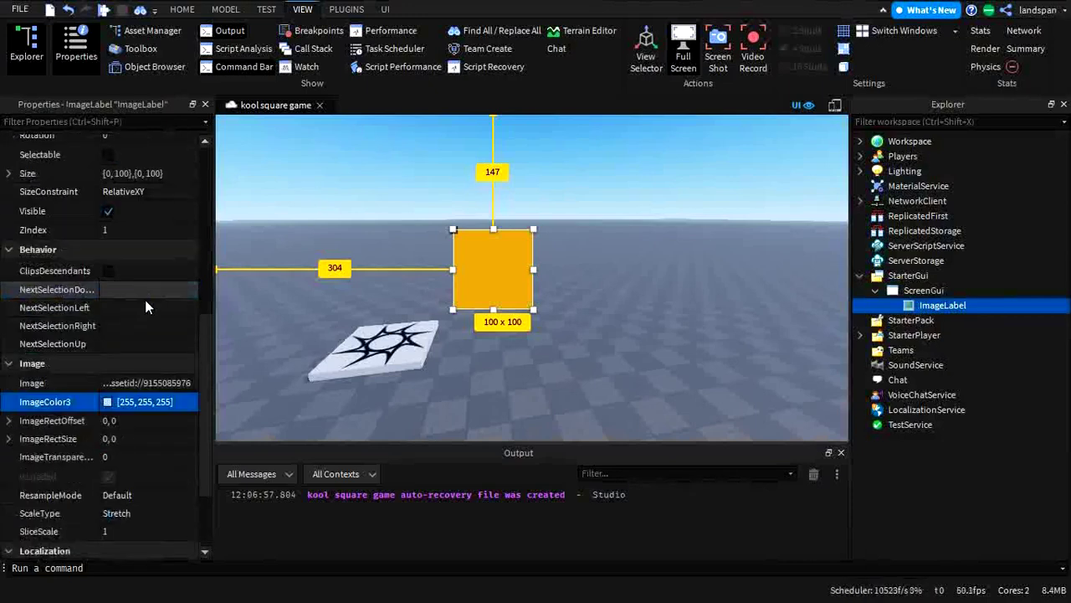
{"action": "scroll", "coordinate": [141, 323], "scroll_direction": "up", "scroll_amount": 3}
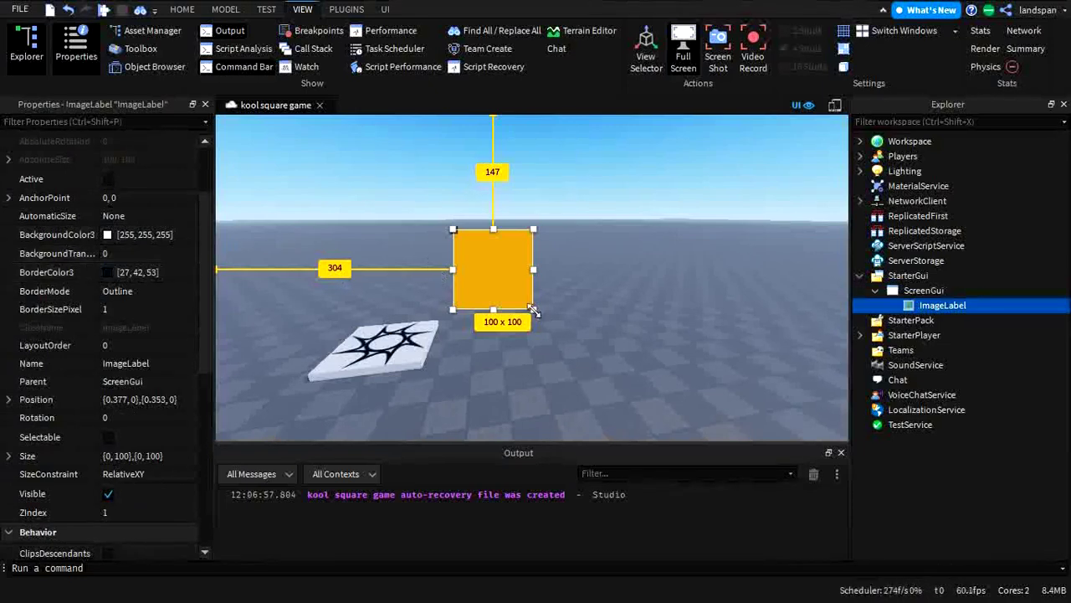
Step: Resize the ImageLabel to 201 x 174 and return to the image tint property
{"action": "left_click_drag", "start_coordinate": [534, 309], "coordinate": [624, 373]}
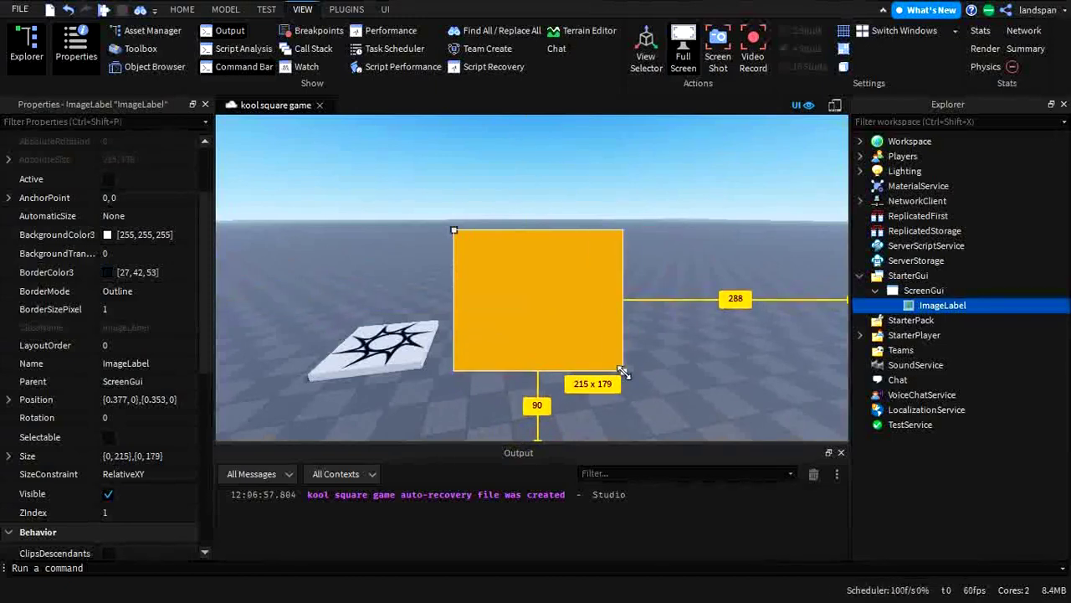
{"action": "left_click_drag", "start_coordinate": [624, 373], "coordinate": [611, 366]}
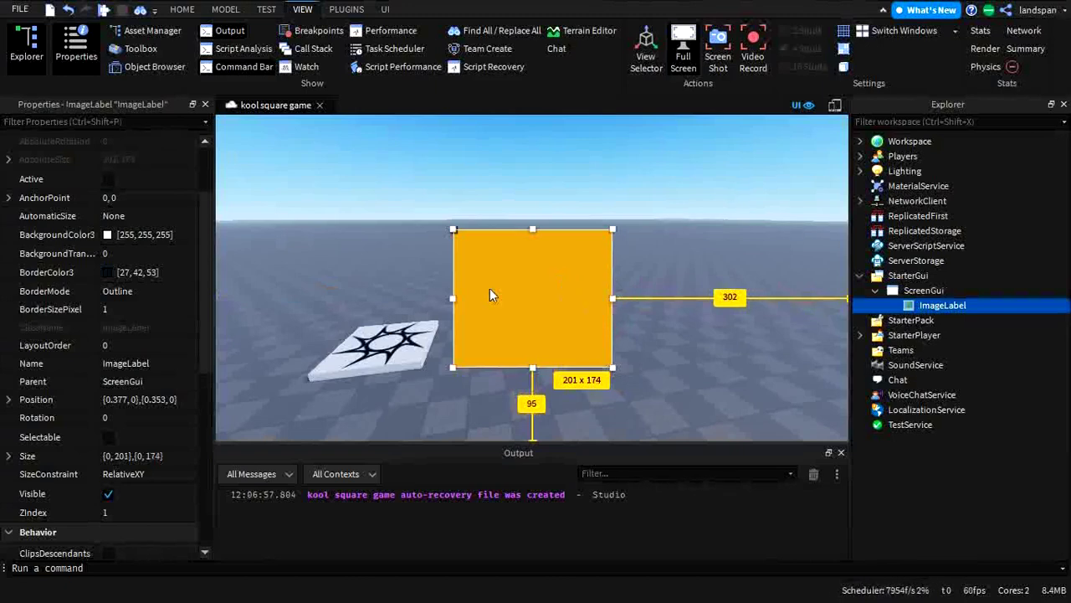
{"action": "scroll", "coordinate": [92, 292], "scroll_direction": "down", "scroll_amount": 5}
{"action": "left_click", "coordinate": [88, 289]}
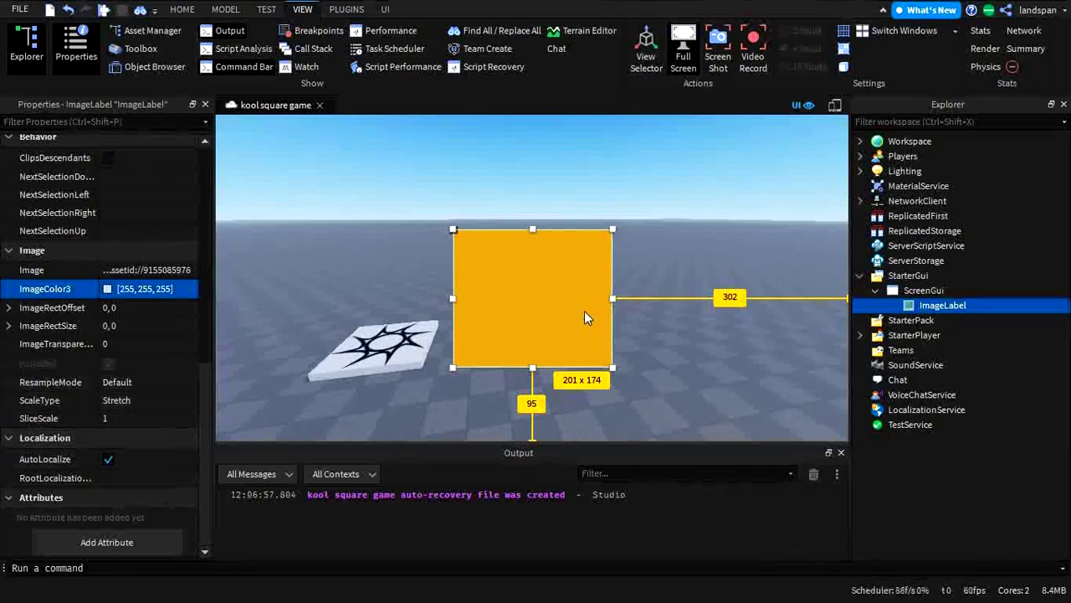
Step: Set the ImageLabel's ScaleType to Crop after enlarging it to about 252 x 208
{"action": "left_click", "coordinate": [137, 401]}
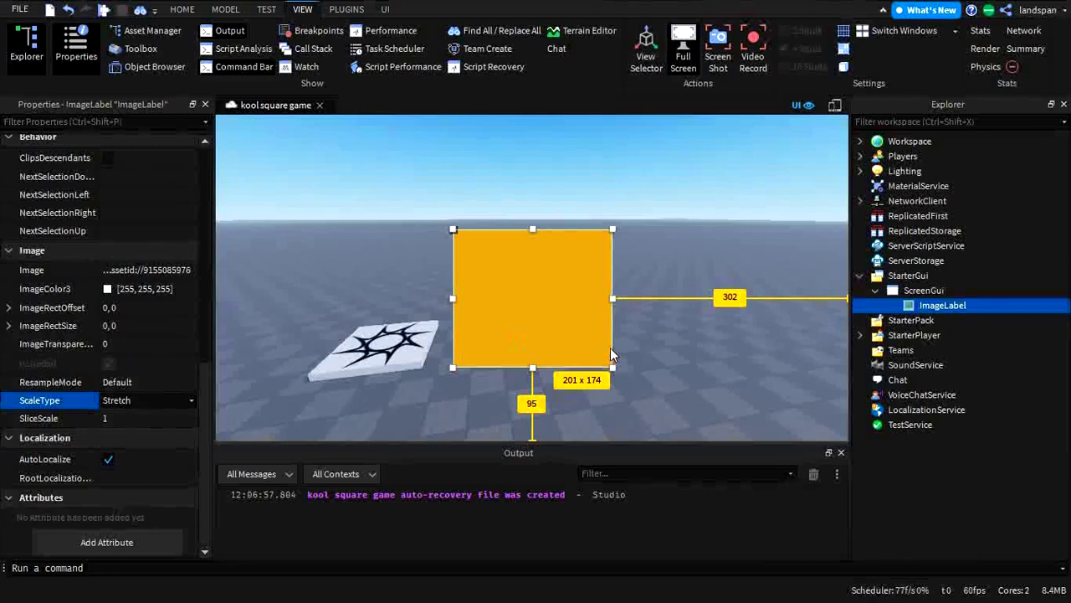
{"action": "left_click_drag", "start_coordinate": [611, 367], "coordinate": [651, 393]}
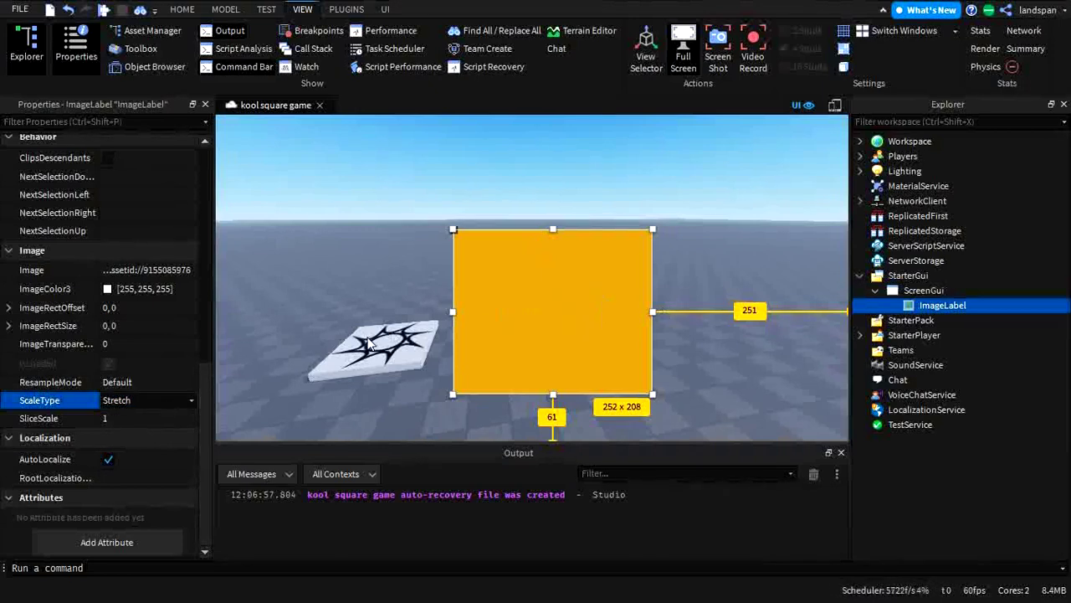
{"action": "left_click", "coordinate": [192, 401]}
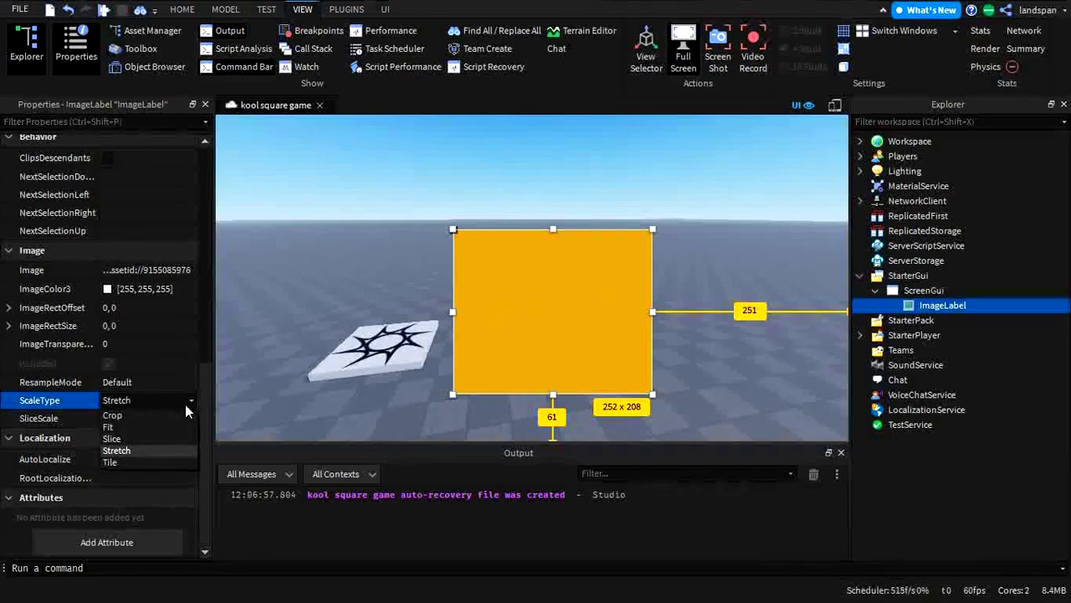
{"action": "left_click", "coordinate": [118, 417]}
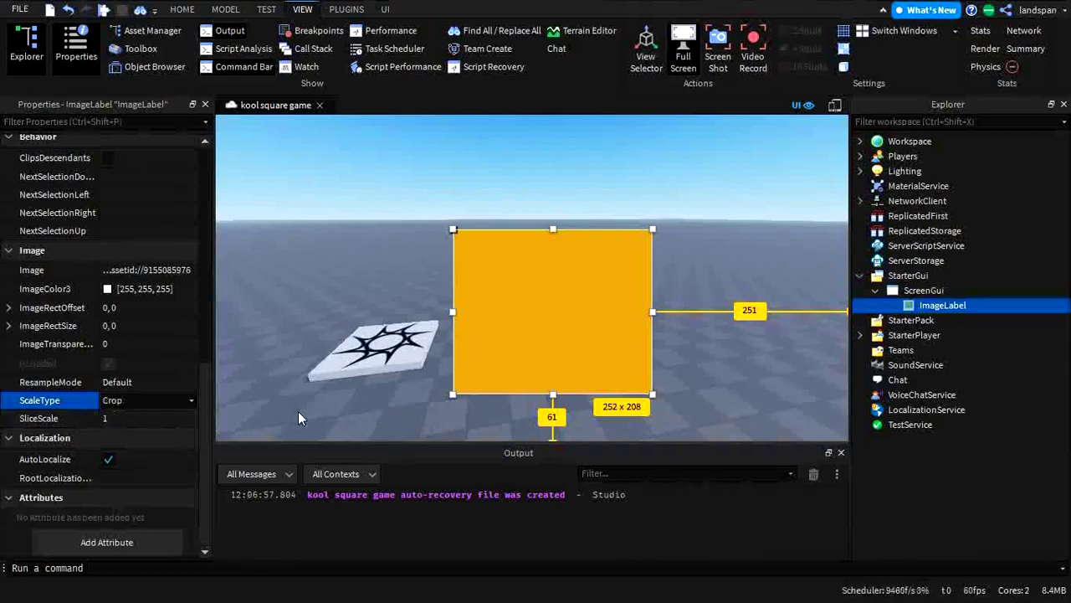
Step: Shrink and enlarge the cropped ImageLabel to compare, ending at about 163 x 152
{"action": "left_click_drag", "start_coordinate": [652, 396], "coordinate": [508, 268]}
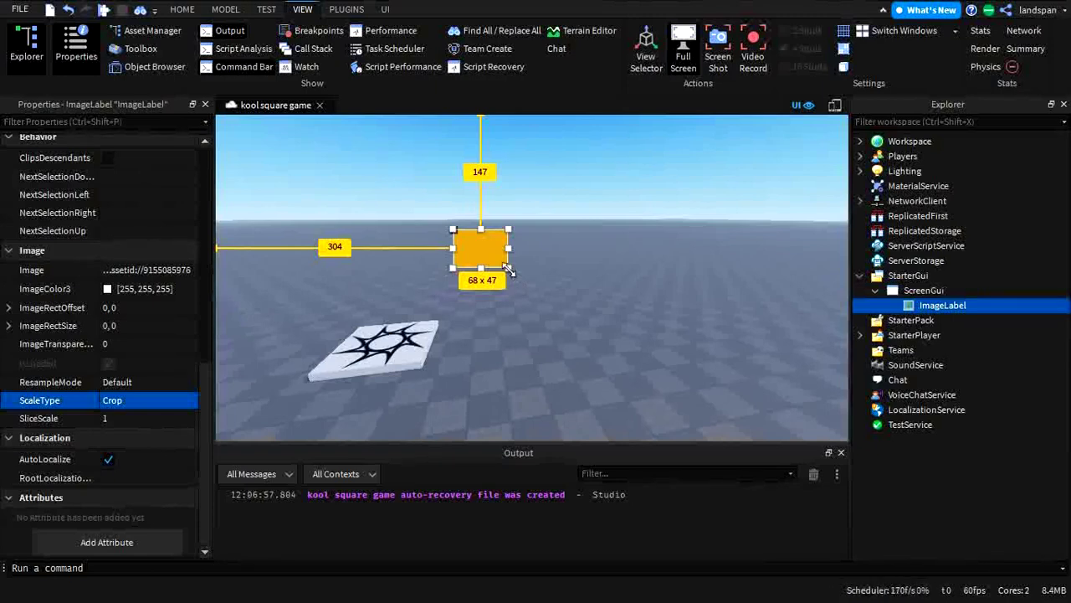
{"action": "left_click_drag", "start_coordinate": [508, 268], "coordinate": [656, 397]}
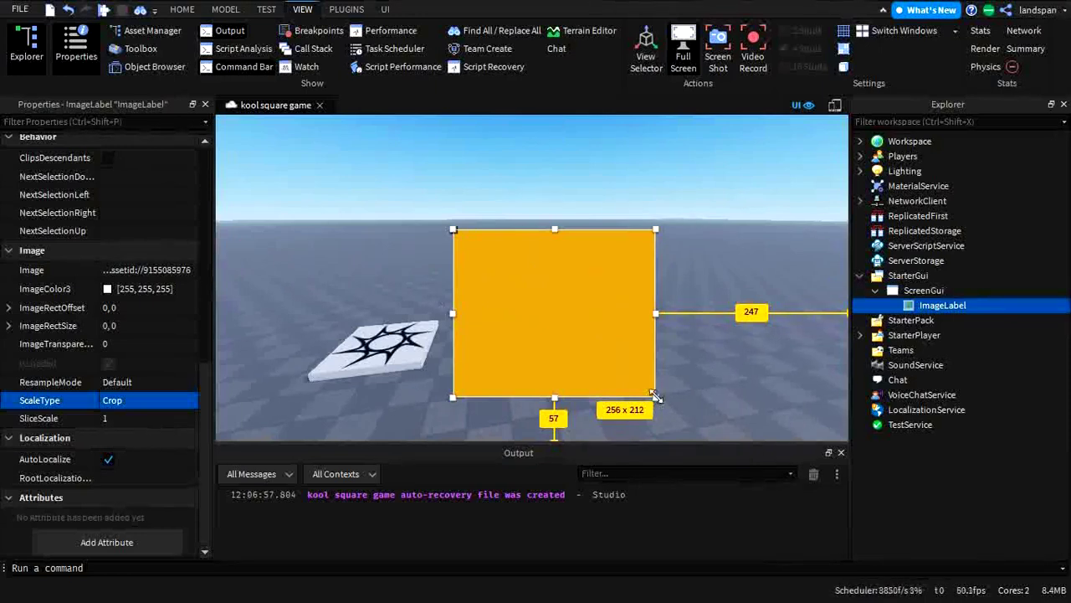
{"action": "left_click_drag", "start_coordinate": [655, 397], "coordinate": [584, 352]}
{"action": "left_click", "coordinate": [188, 400]}
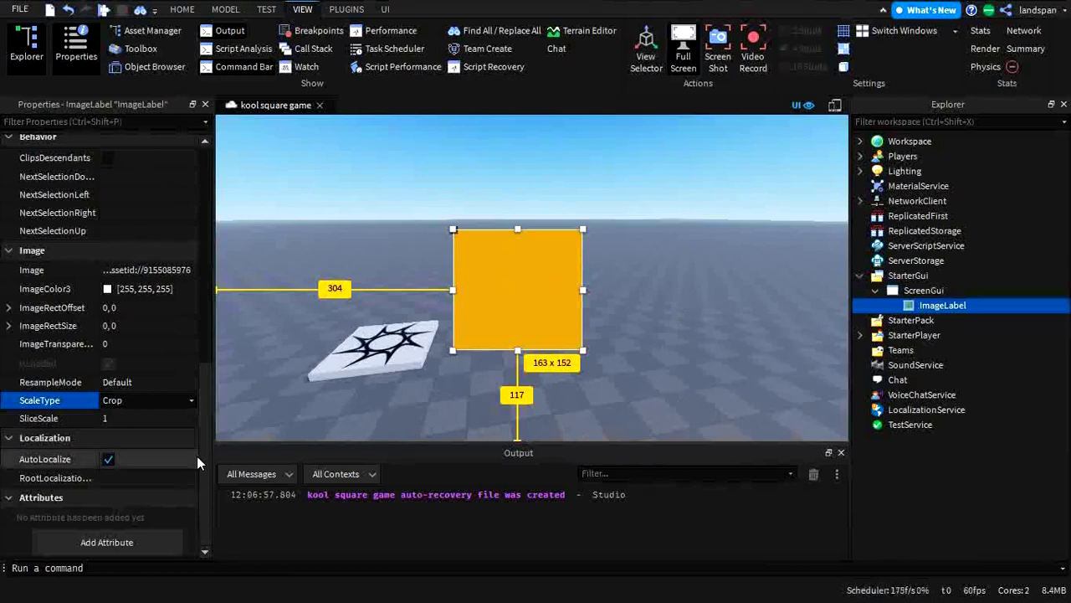
{"action": "left_click", "coordinate": [190, 400]}
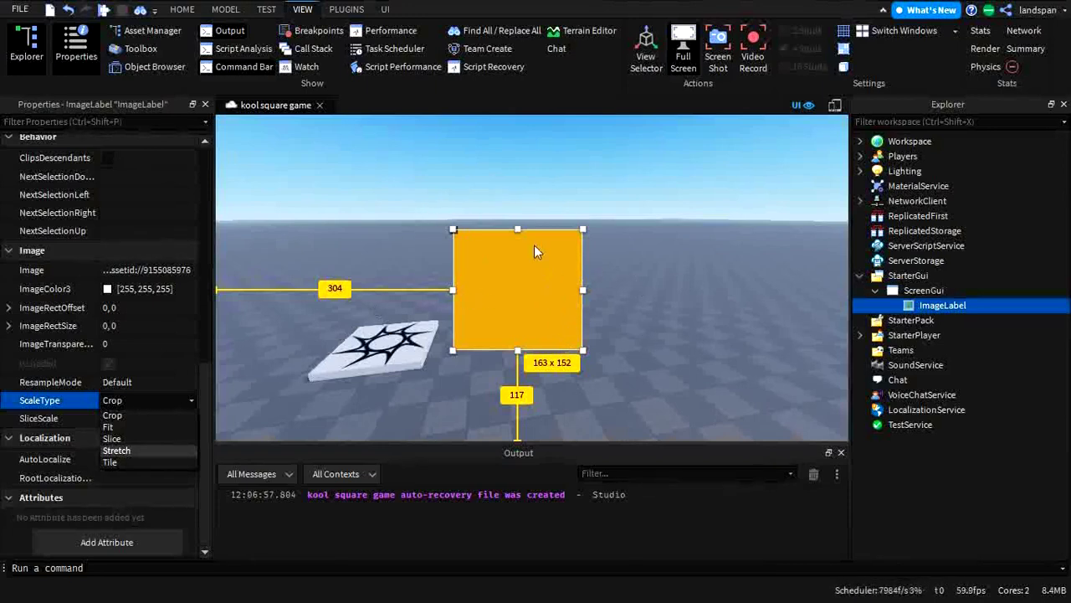
Step: Keep ScaleType as Crop and choose the profile picture file to upload from the Image picker
{"action": "left_click", "coordinate": [358, 9]}
{"action": "left_click", "coordinate": [388, 10]}
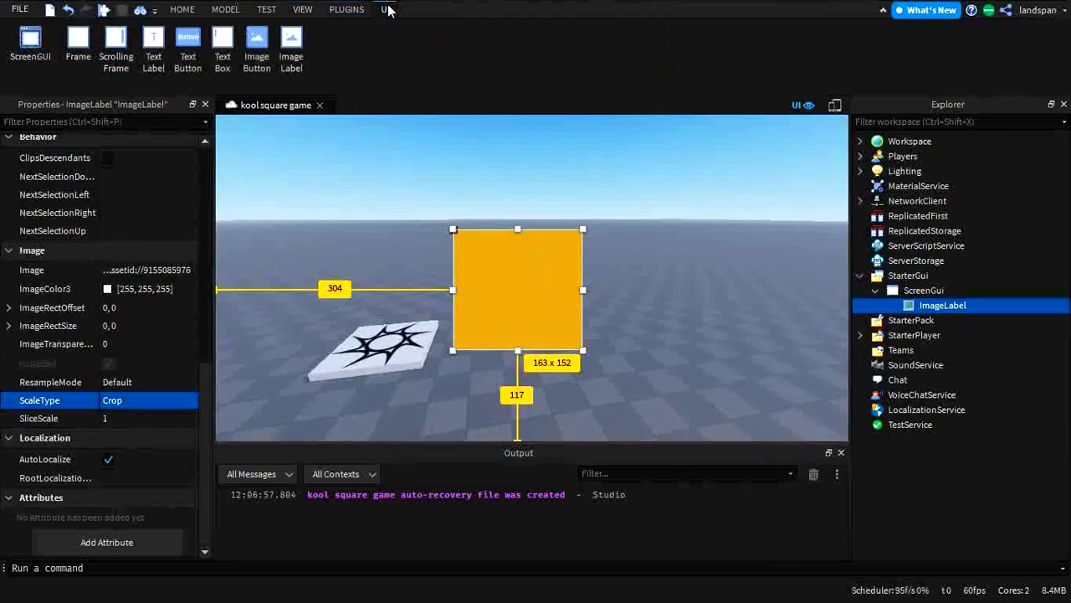
{"action": "left_click", "coordinate": [330, 10]}
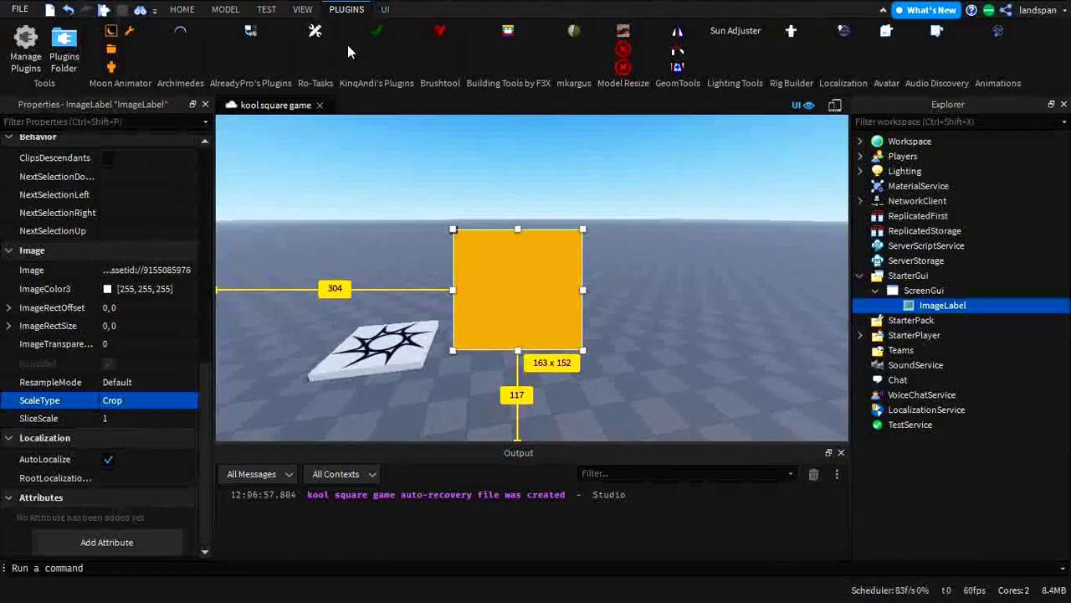
{"action": "left_click", "coordinate": [303, 9]}
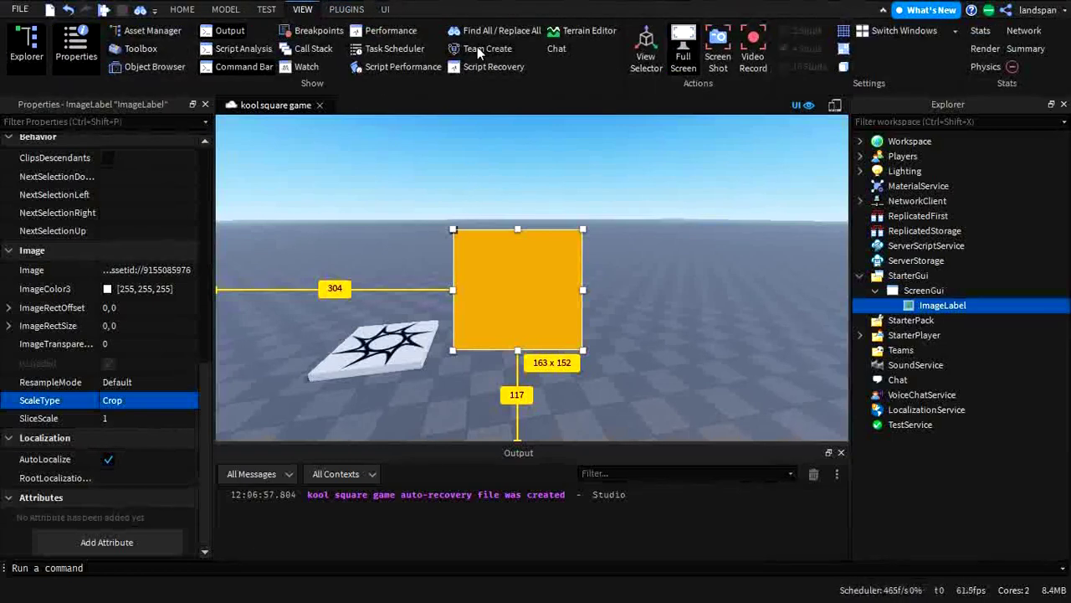
{"action": "left_click", "coordinate": [115, 269]}
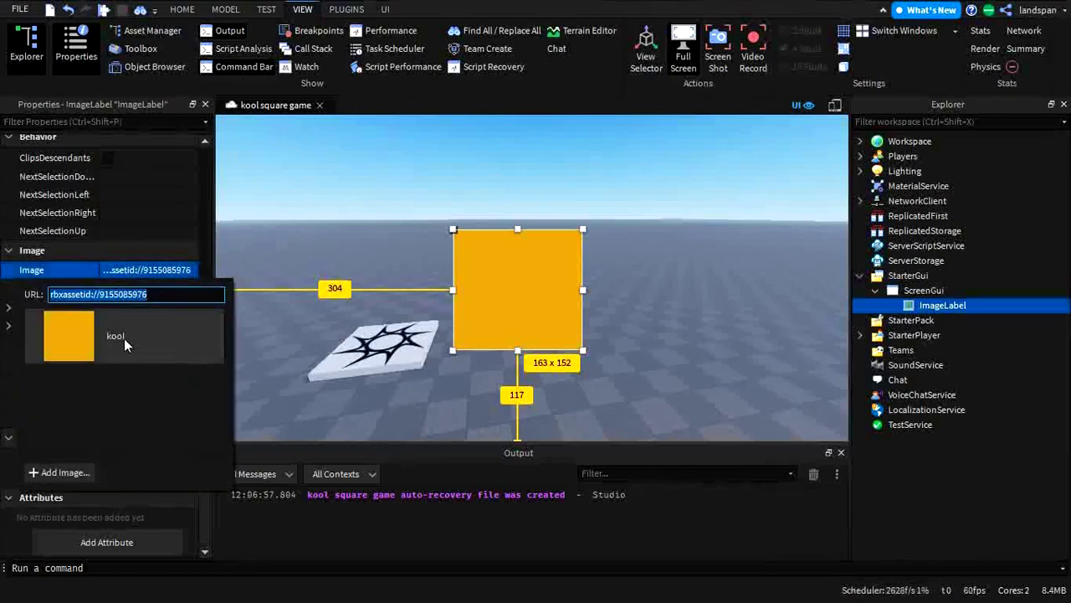
{"action": "left_click", "coordinate": [49, 470]}
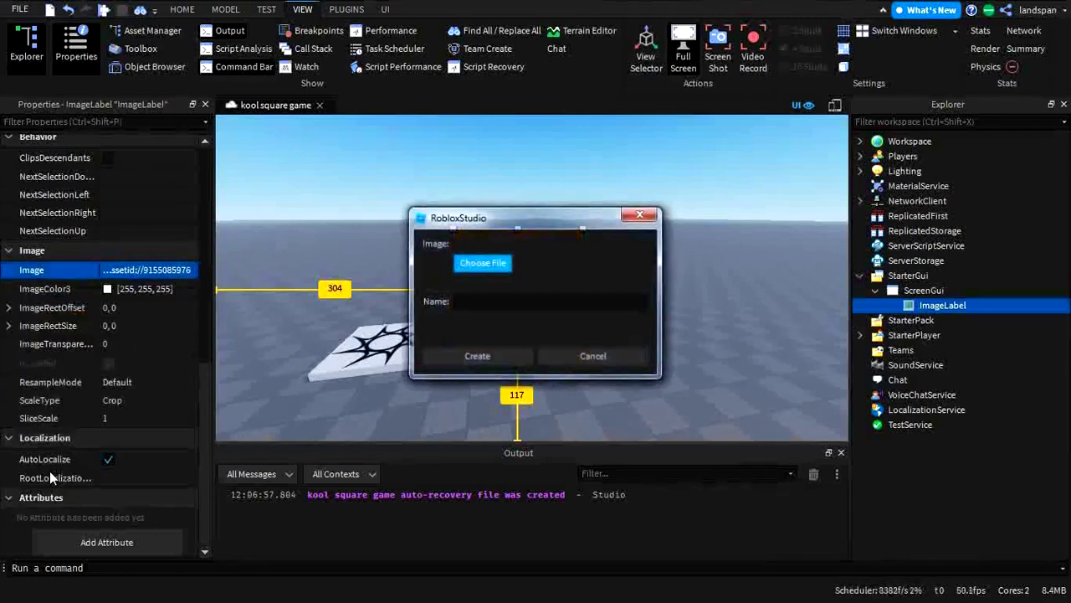
{"action": "left_click", "coordinate": [483, 264]}
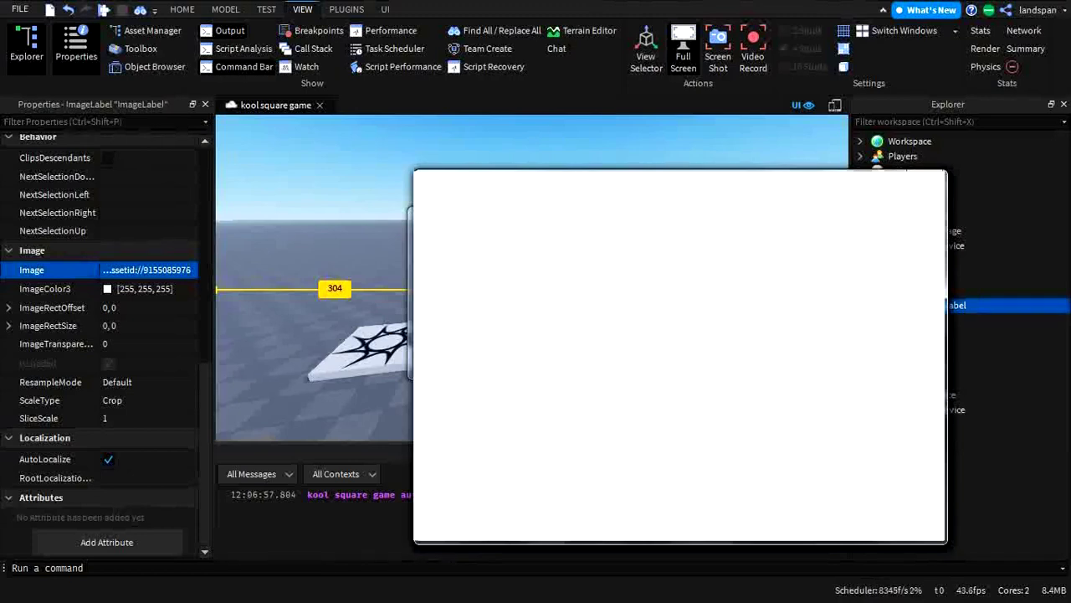
Step: Name the new image asset 'kool profile' and create it for the ImageLabel
{"action": "left_click", "coordinate": [810, 513]}
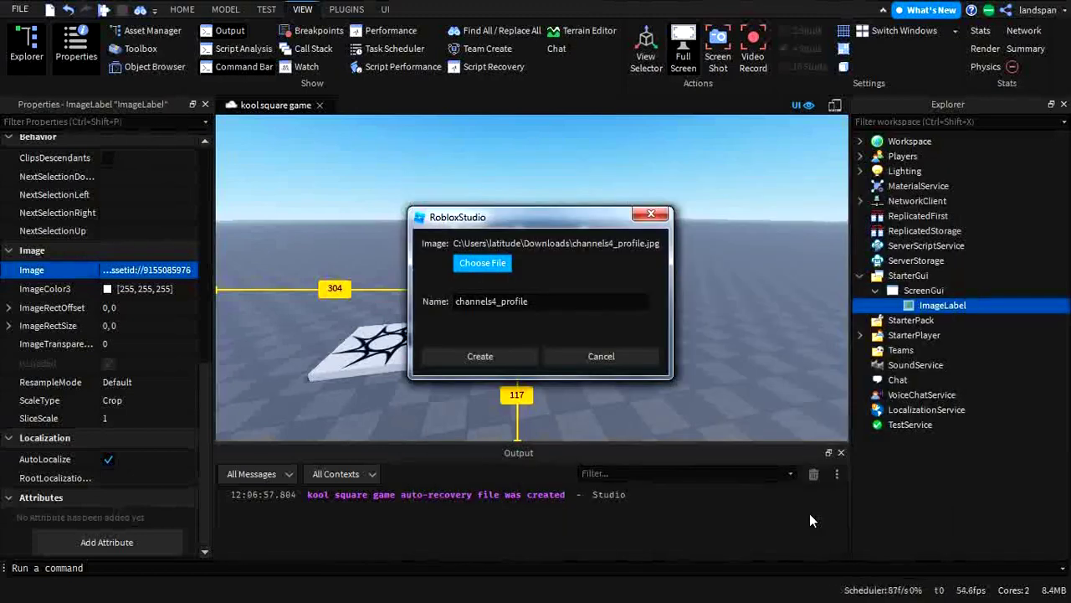
{"action": "left_click_drag", "start_coordinate": [528, 301], "coordinate": [453, 304]}
{"action": "key", "text": "BackSpace"}
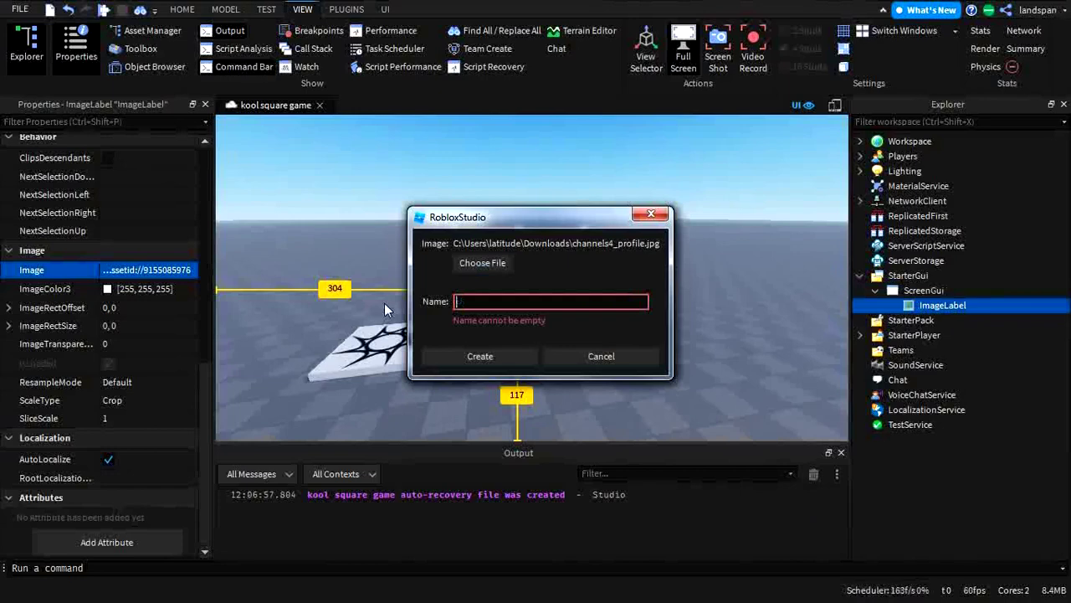
{"action": "type", "text": "kkol"}
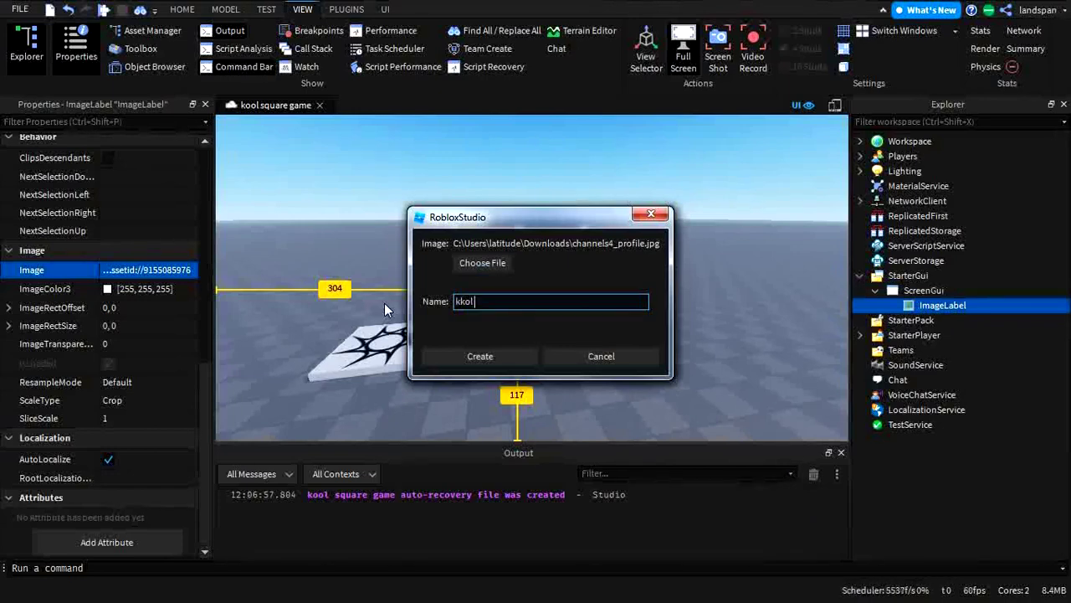
{"action": "type", "text": " profile"}
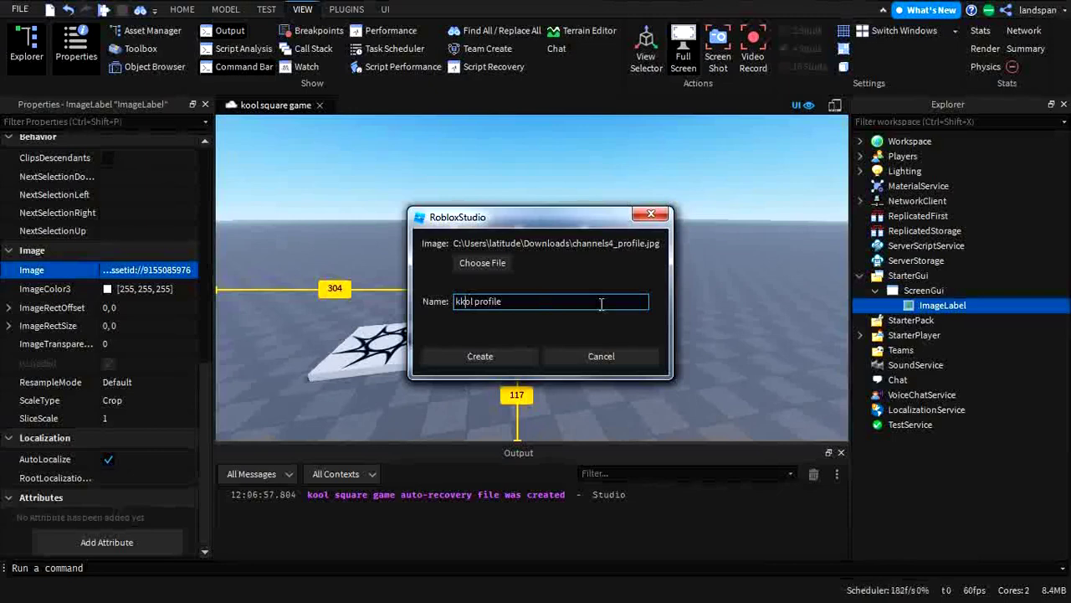
{"action": "key", "text": "Home"}
{"action": "key", "text": "Right"}
{"action": "key", "text": "Delete"}
{"action": "type", "text": "o"}
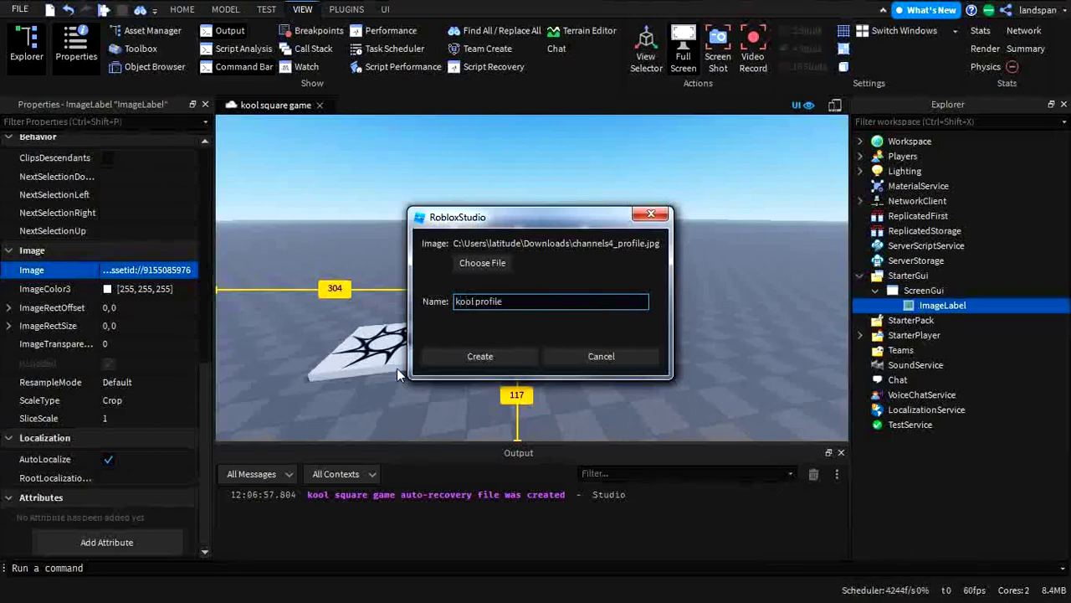
{"action": "left_click", "coordinate": [514, 356]}
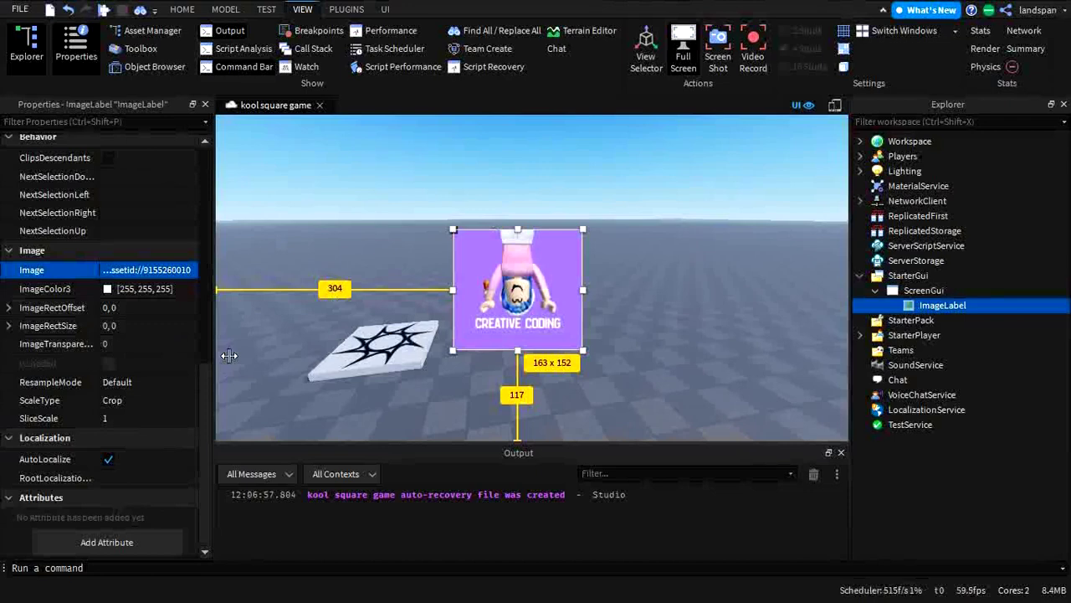
Step: Switch the ImageLabel's ScaleType from Crop to Stretch and resize the label to see the stretching
{"action": "left_click", "coordinate": [134, 400]}
{"action": "left_click", "coordinate": [191, 401]}
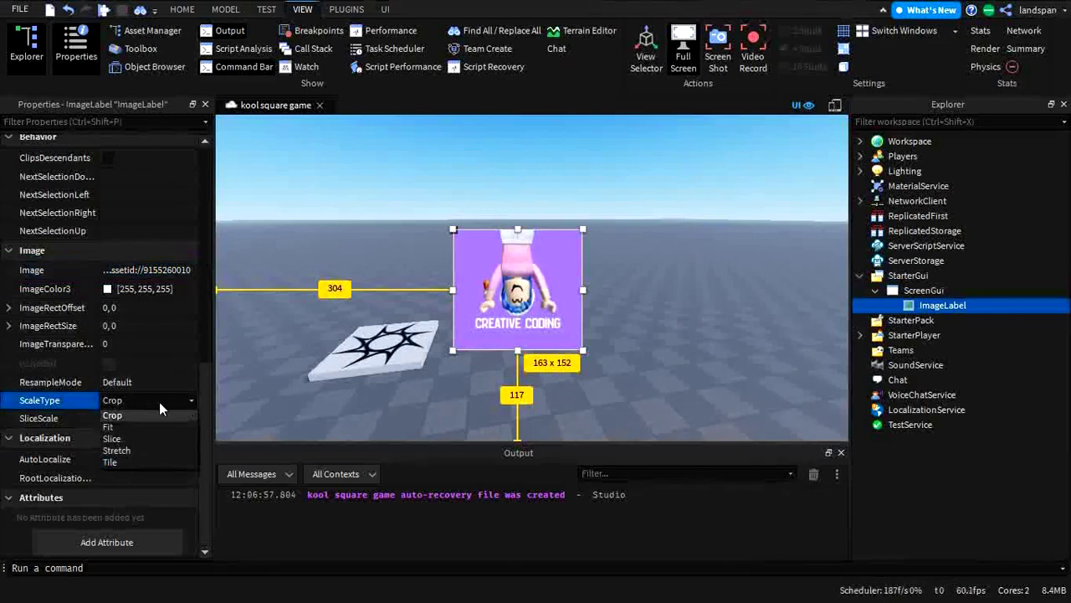
{"action": "left_click", "coordinate": [117, 450]}
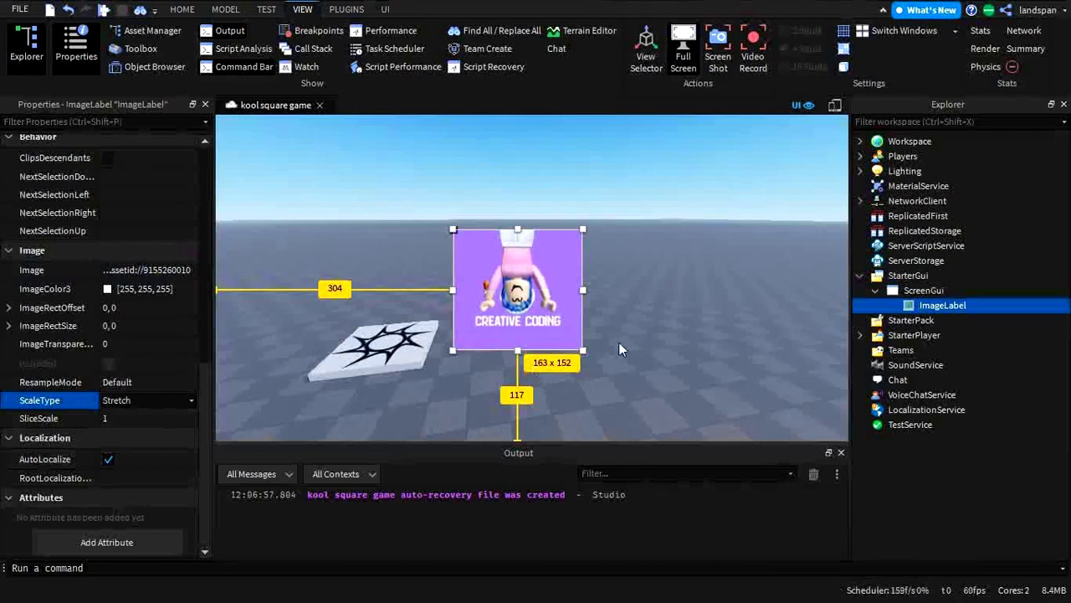
{"action": "mouse_move", "coordinate": [583, 350]}
{"action": "left_mouse_down"}
{"action": "mouse_move", "coordinate": [660, 430]}
{"action": "mouse_move", "coordinate": [751, 305]}
{"action": "mouse_move", "coordinate": [717, 282]}
{"action": "mouse_move", "coordinate": [452, 260]}
{"action": "mouse_move", "coordinate": [620, 213]}
{"action": "mouse_move", "coordinate": [602, 290]}
{"action": "mouse_move", "coordinate": [695, 394]}
{"action": "mouse_move", "coordinate": [593, 385]}
{"action": "mouse_move", "coordinate": [579, 370]}
{"action": "left_mouse_up"}
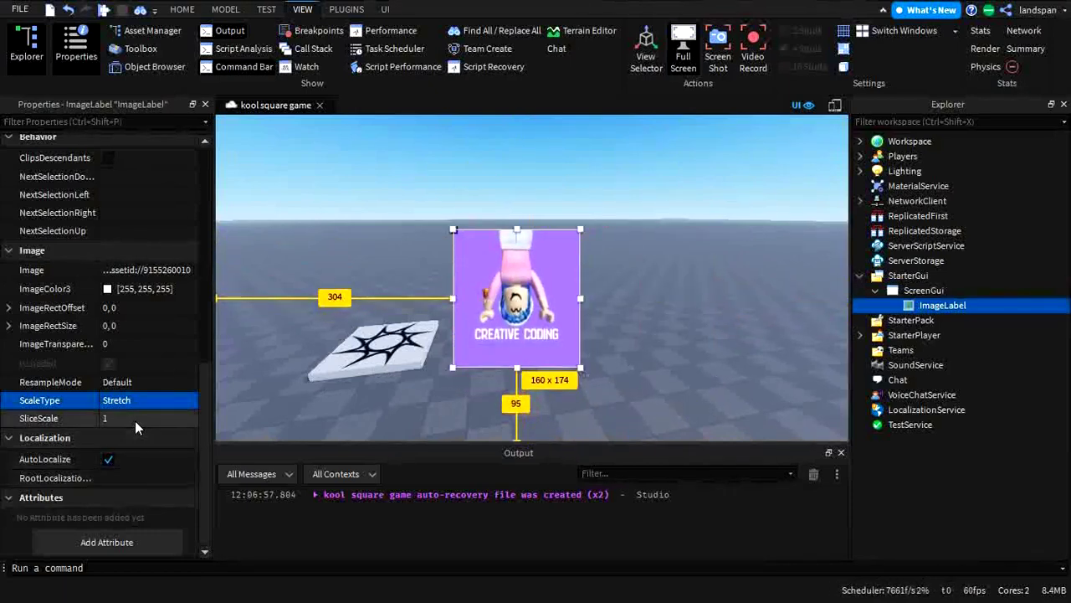
Step: Set ScaleType to Tile, drag the label toward the top-left, and resize it to test tiling
{"action": "left_click", "coordinate": [192, 399]}
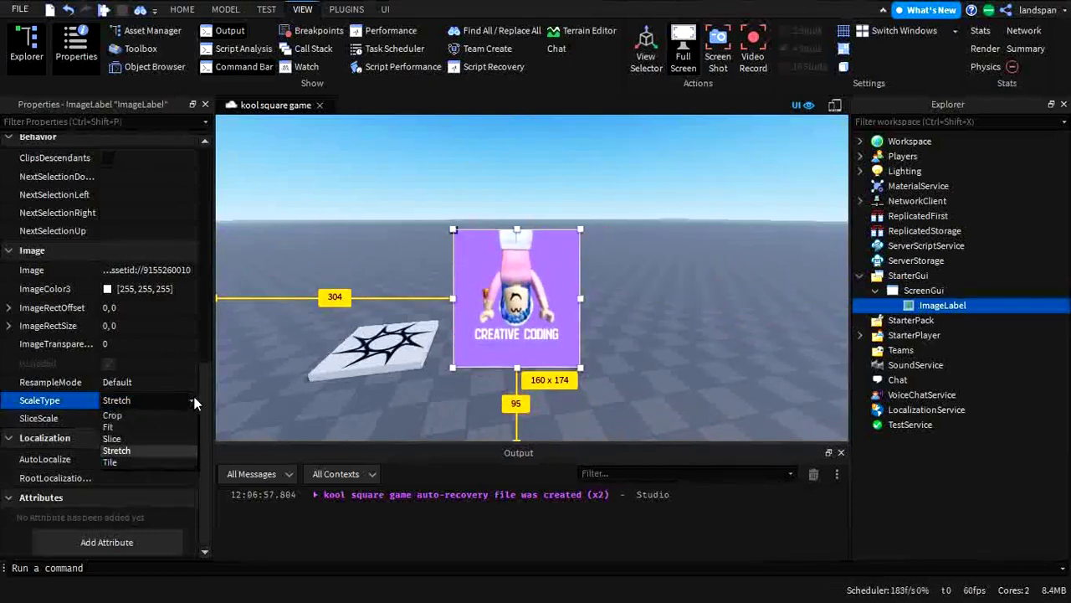
{"action": "left_click", "coordinate": [144, 462]}
{"action": "left_click_drag", "start_coordinate": [550, 304], "coordinate": [372, 211]}
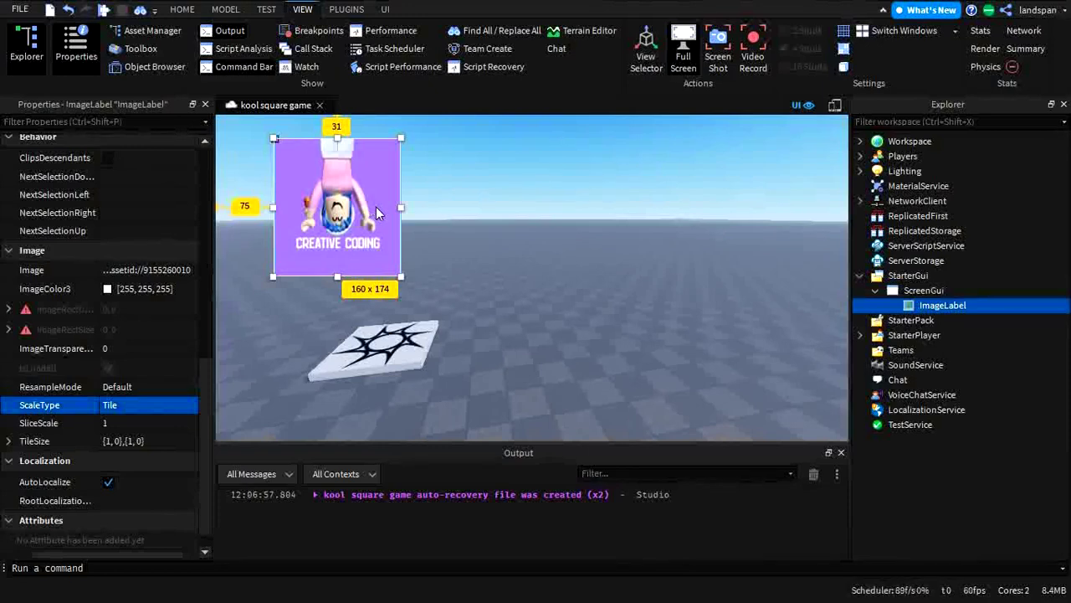
{"action": "left_click_drag", "start_coordinate": [401, 276], "coordinate": [383, 253]}
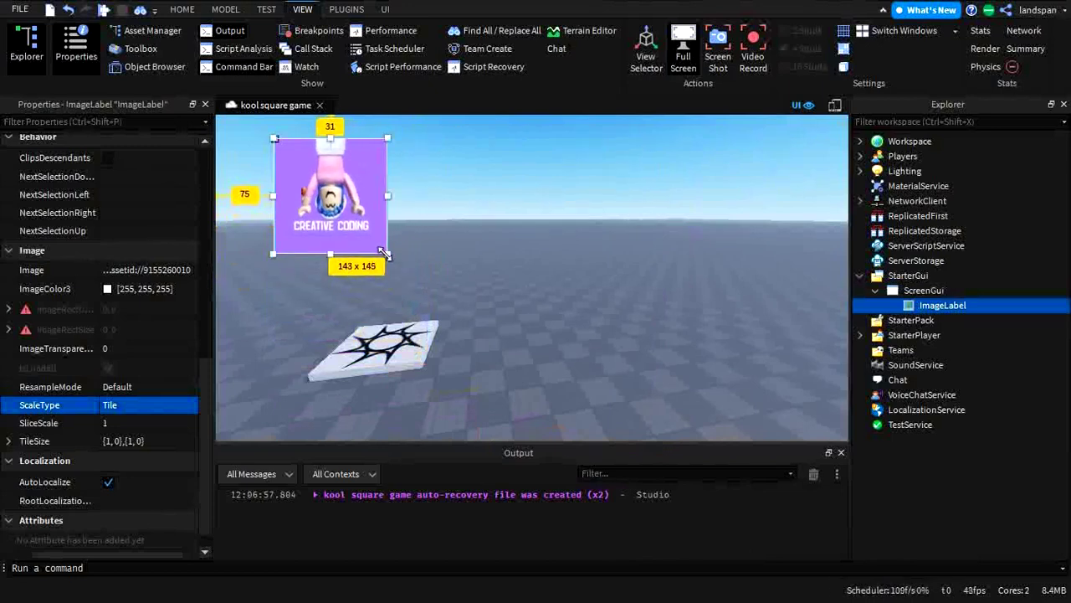
{"action": "left_click", "coordinate": [136, 441]}
Step: Set the ImageLabel's TileSize to {0,0},{0,0}
{"action": "left_click", "coordinate": [124, 441]}
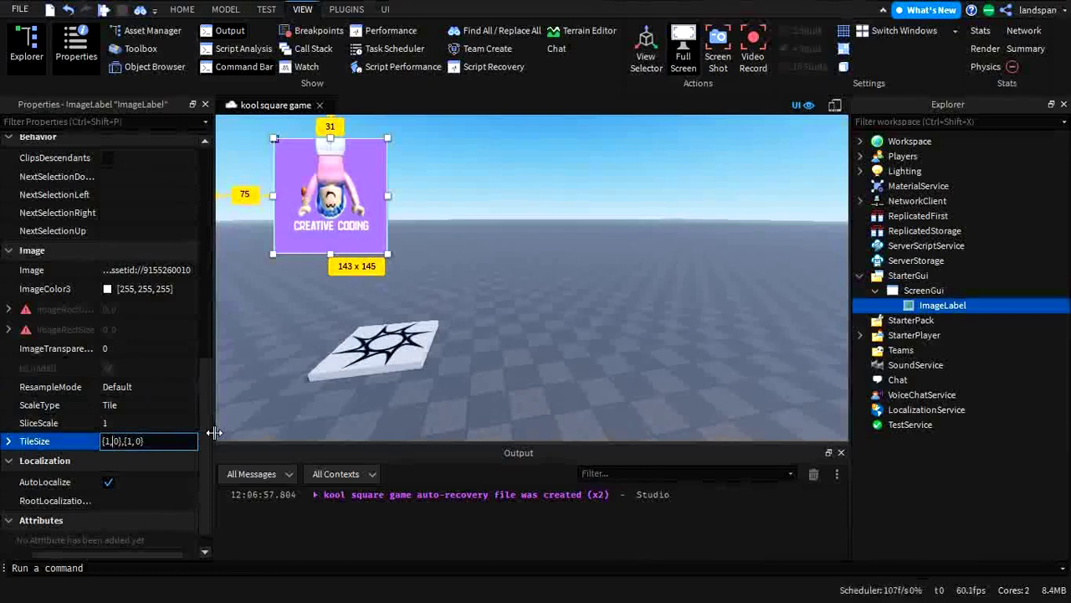
{"action": "key", "text": "BackSpace"}
{"action": "type", "text": "0"}
{"action": "key", "text": "BackSpace"}
{"action": "type", "text": "0"}
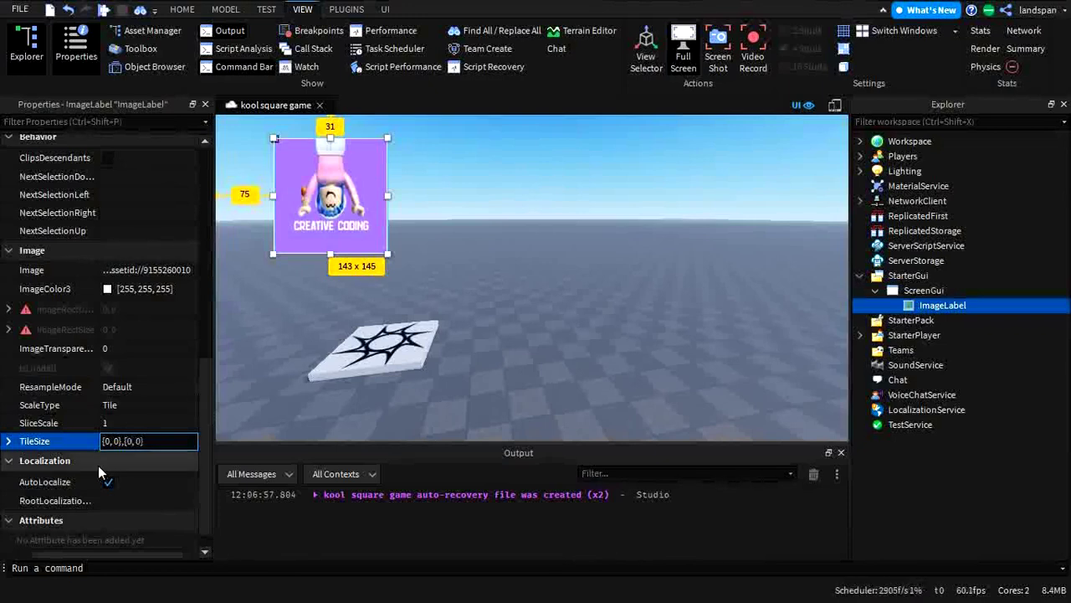
{"action": "left_click", "coordinate": [82, 440]}
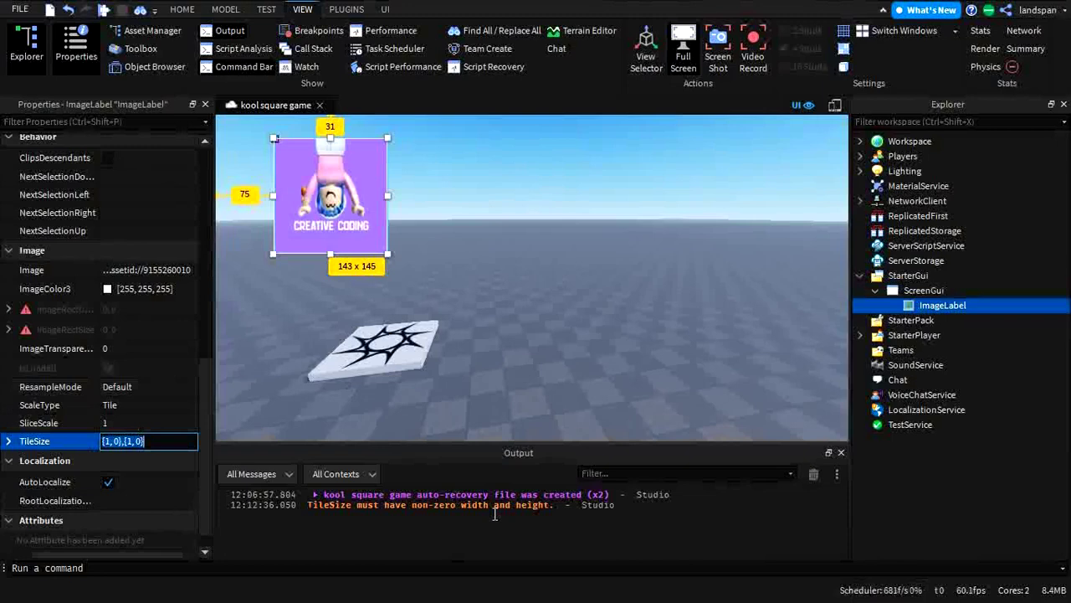
Step: Change TileSize to {0.1,0},{0.1,0} and move the tiled label further top-left
{"action": "left_click", "coordinate": [116, 441]}
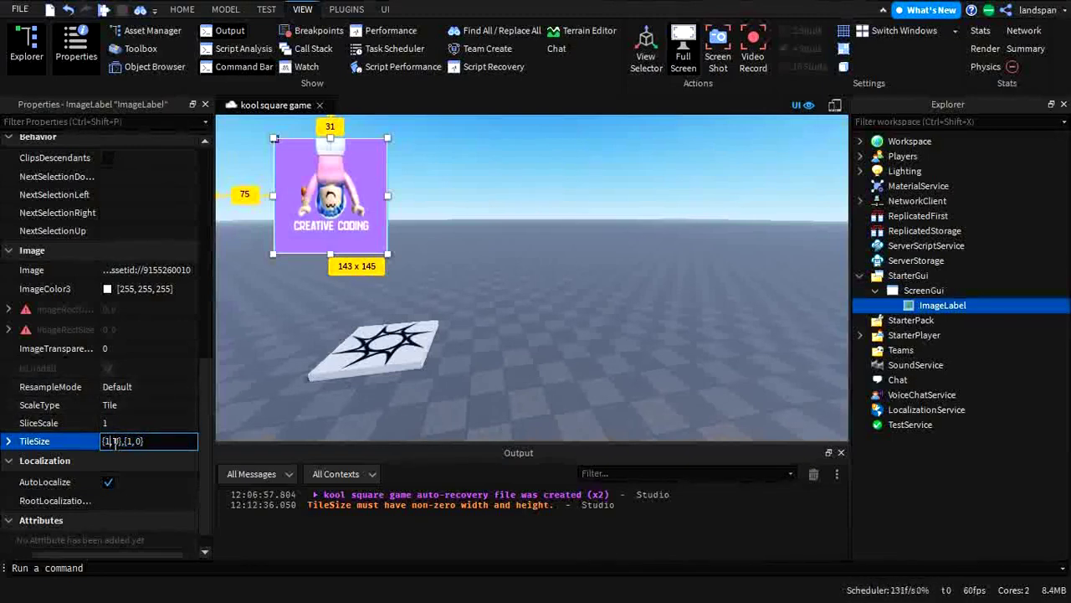
{"action": "key", "text": "BackSpace"}
{"action": "type", "text": "0.1"}
{"action": "key", "text": "BackSpace"}
{"action": "type", "text": "0.1"}
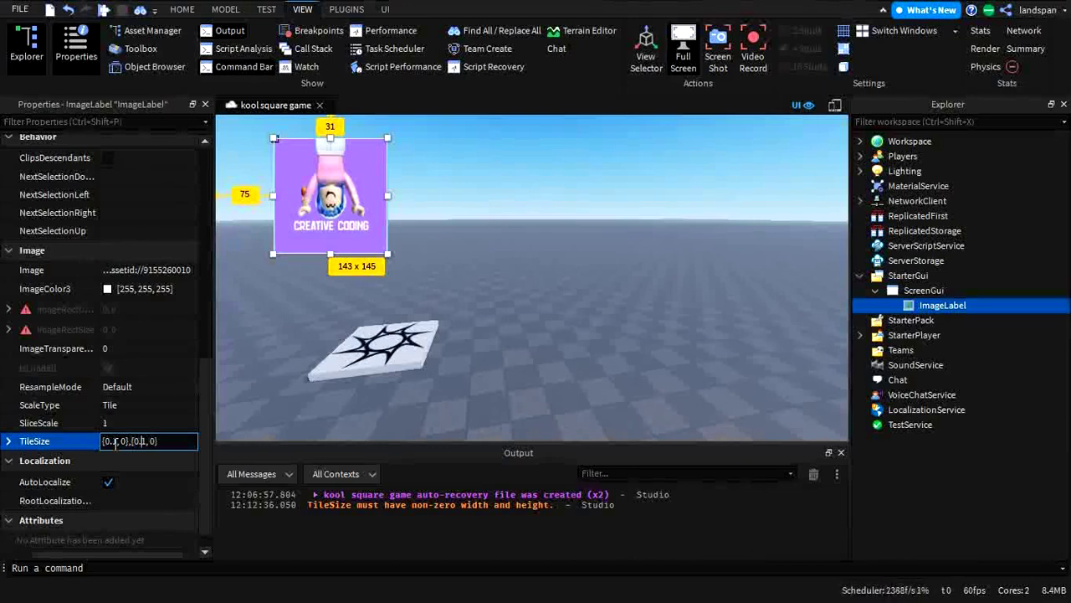
{"action": "key", "text": "Return"}
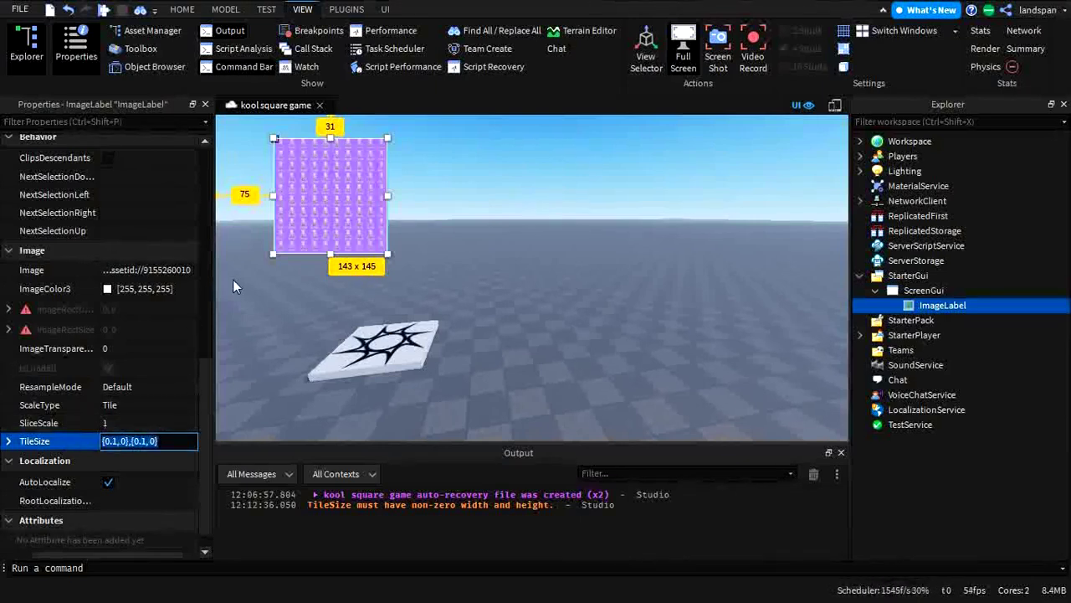
{"action": "left_click_drag", "start_coordinate": [348, 192], "coordinate": [310, 183]}
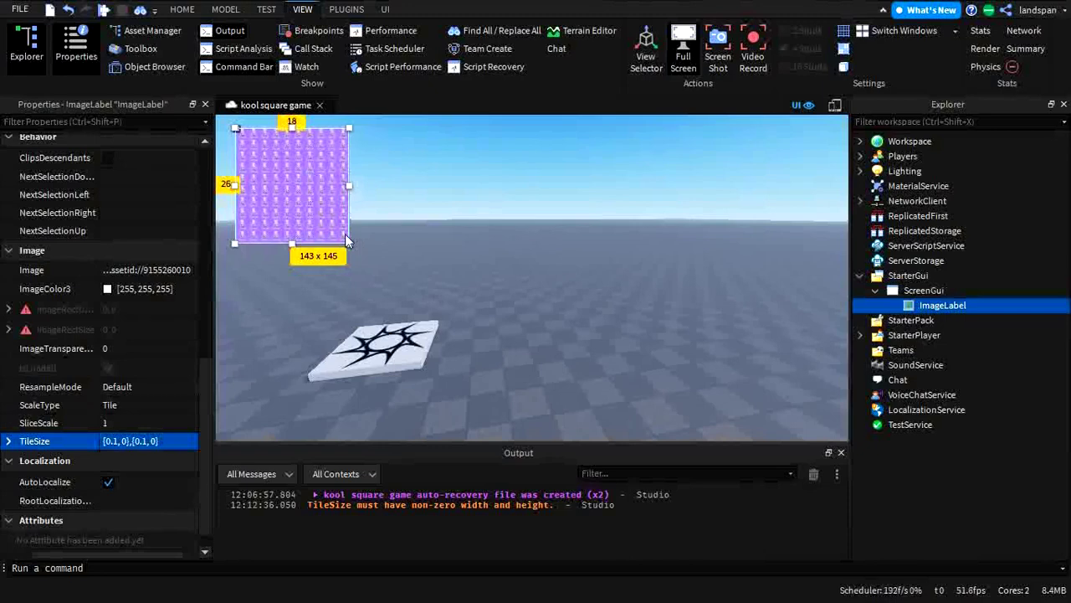
Step: Set TileSize to {0.5,0},{0.5,0} for a 2x2 grid, then reposition and enlarge the label to 164 x 150
{"action": "left_click", "coordinate": [117, 441]}
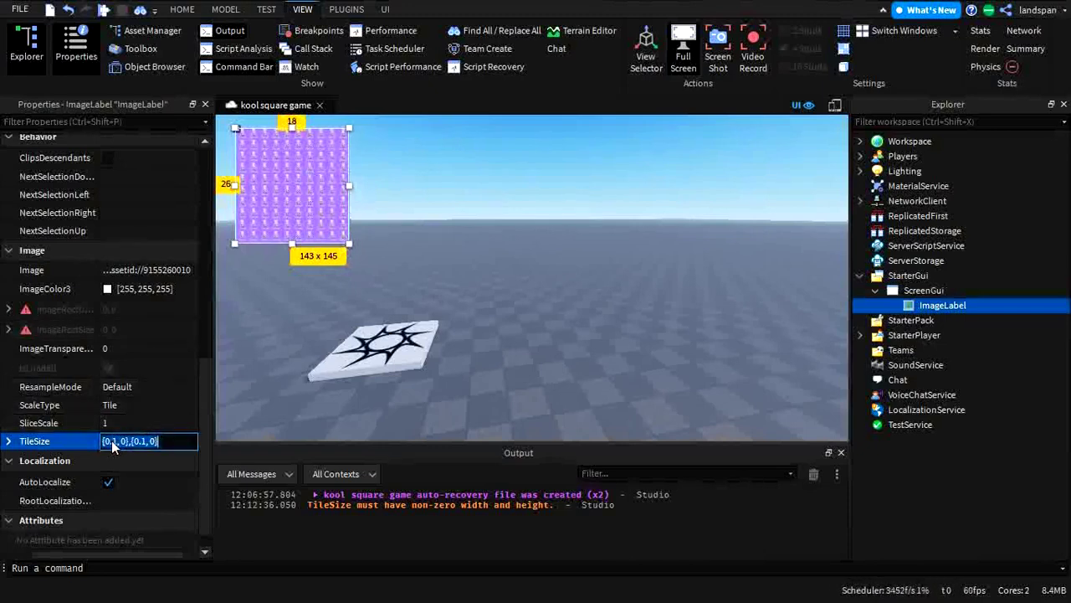
{"action": "key", "text": "BackSpace"}
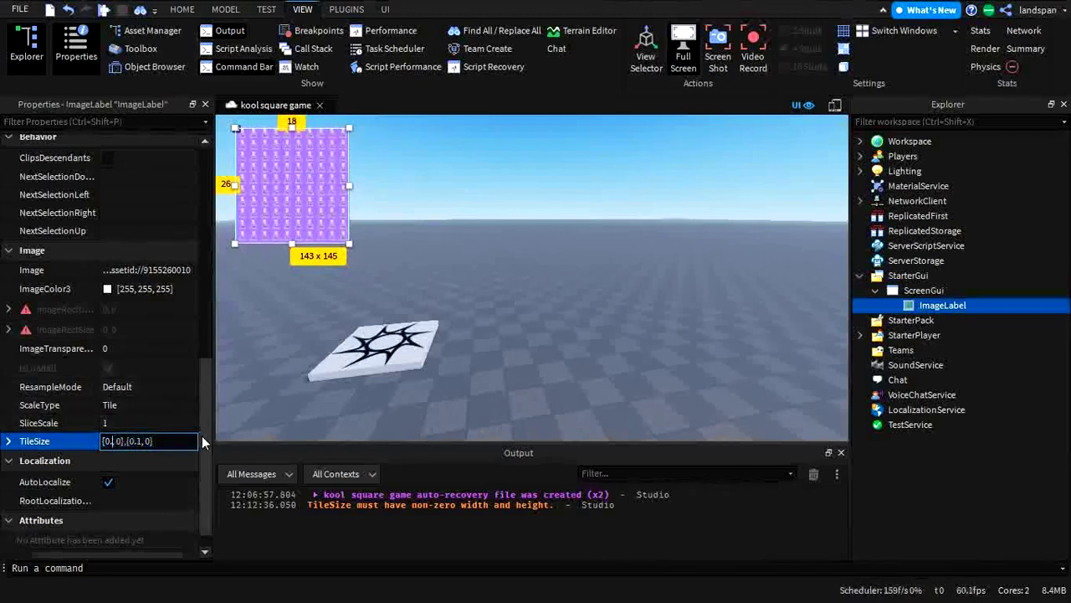
{"action": "type", "text": "5"}
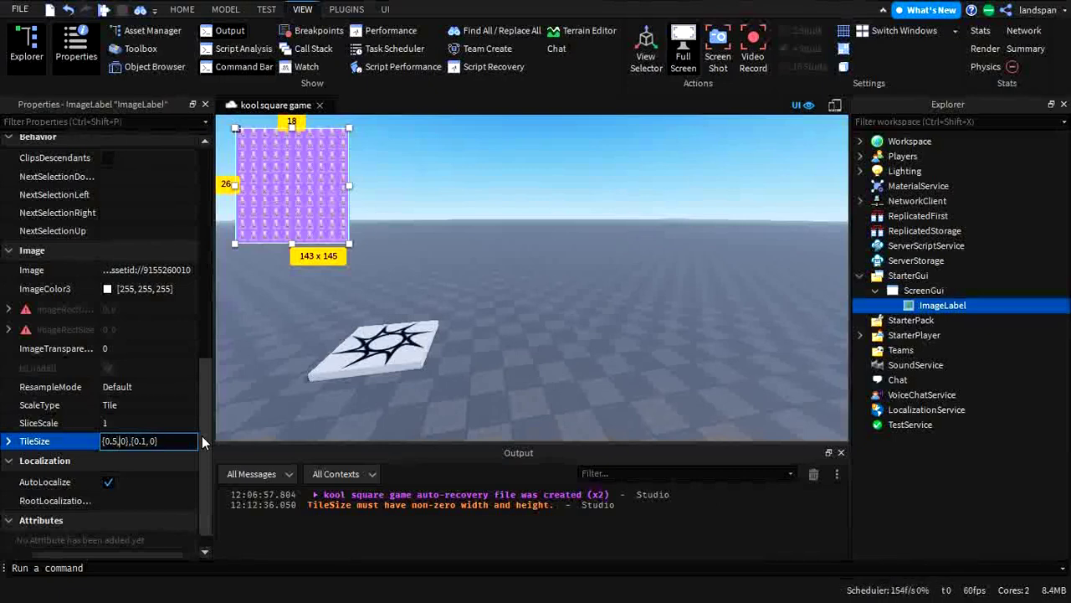
{"action": "key", "text": "Right"}
{"action": "key", "text": "Right"}
{"action": "key", "text": "Right"}
{"action": "key", "text": "BackSpace"}
{"action": "type", "text": "5"}
{"action": "key", "text": "Return"}
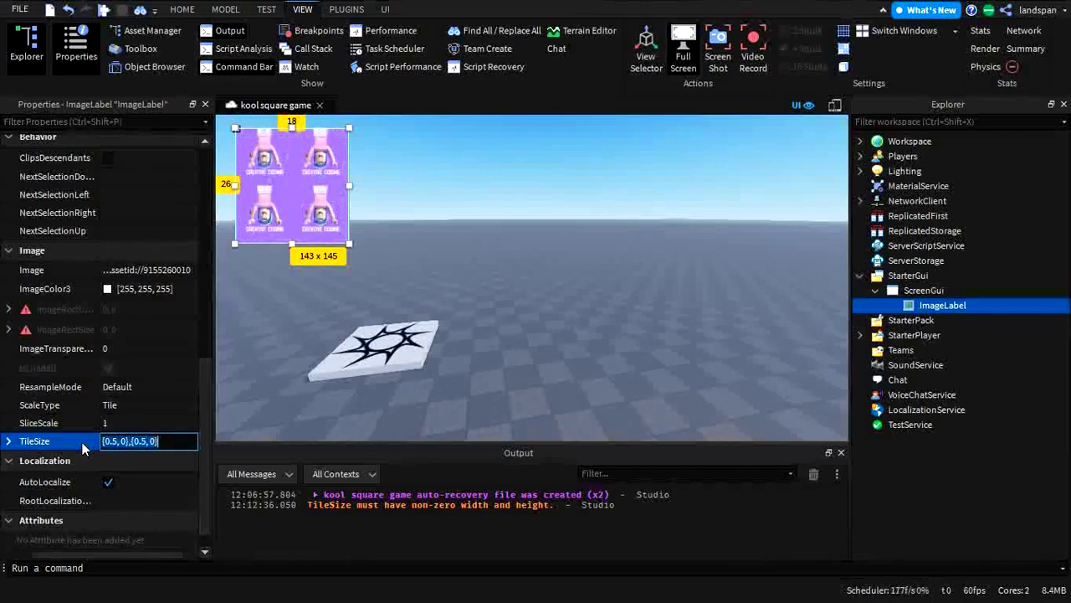
{"action": "left_click_drag", "start_coordinate": [307, 205], "coordinate": [336, 169]}
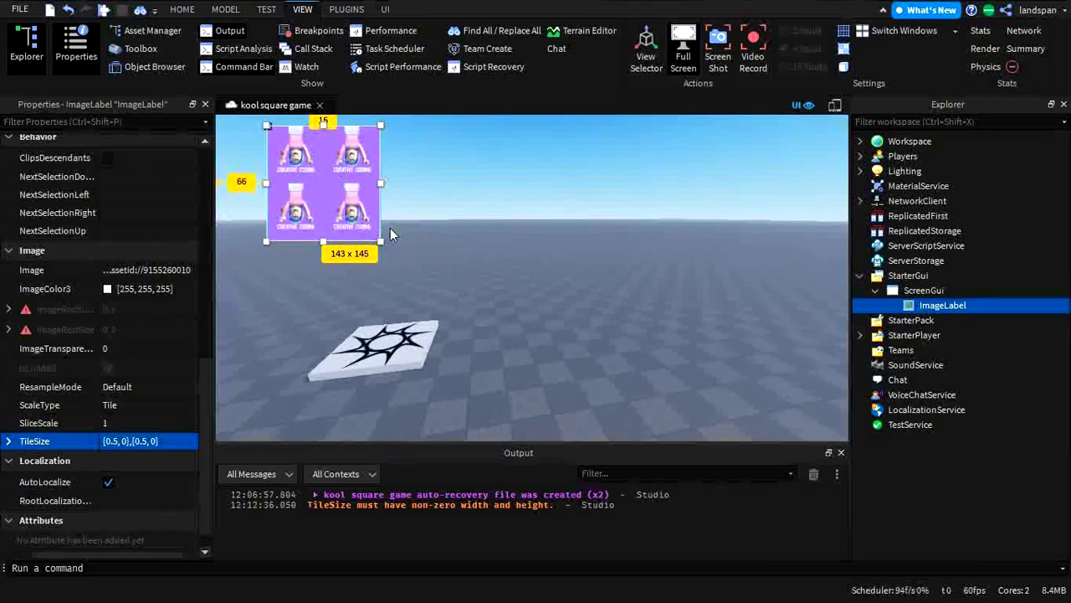
{"action": "mouse_move", "coordinate": [380, 240]}
{"action": "left_mouse_down"}
{"action": "mouse_move", "coordinate": [605, 387]}
{"action": "mouse_move", "coordinate": [601, 423]}
{"action": "mouse_move", "coordinate": [397, 313]}
{"action": "mouse_move", "coordinate": [465, 303]}
{"action": "mouse_move", "coordinate": [398, 242]}
{"action": "left_mouse_up"}
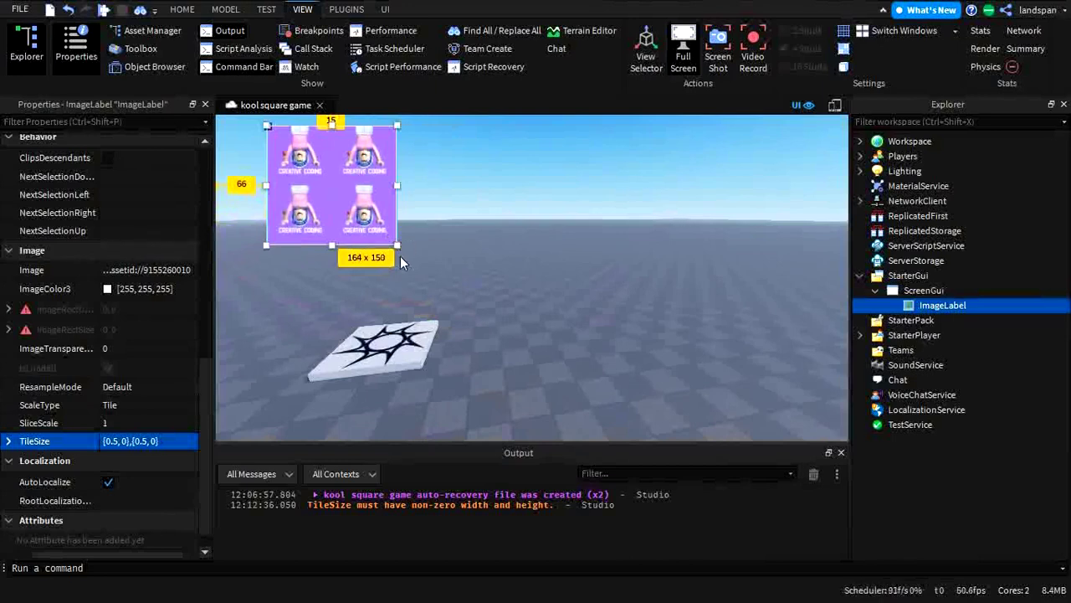
{"action": "scroll", "coordinate": [138, 468], "scroll_direction": "down", "scroll_amount": 1}
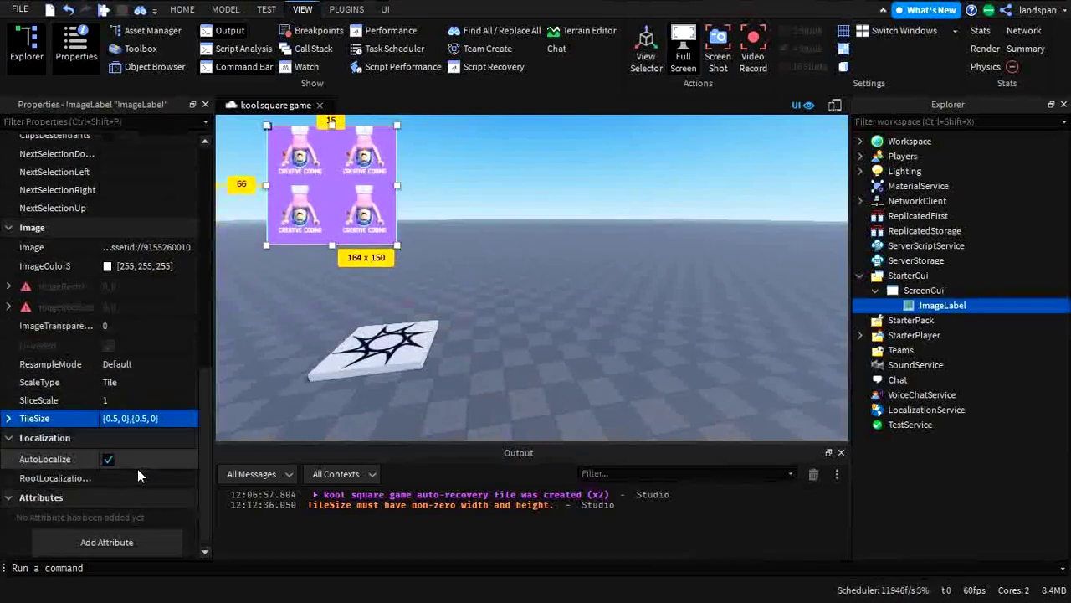
Step: Set the ImageLabel's ScaleType to Fit and drag its corner to enlarge it to 531 x 362
{"action": "left_click", "coordinate": [154, 382]}
{"action": "left_click", "coordinate": [187, 382]}
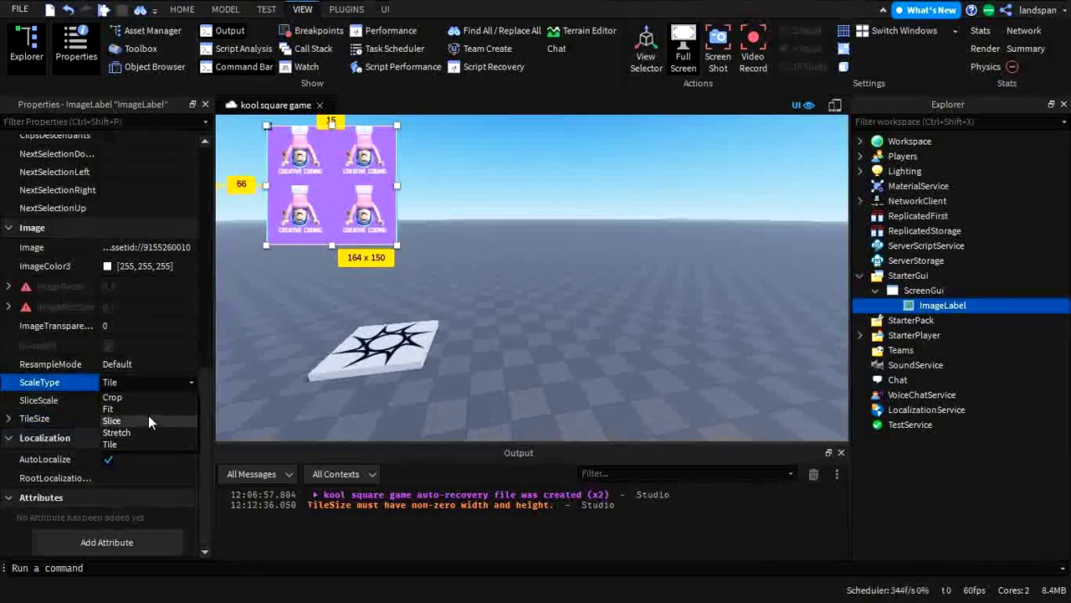
{"action": "left_click", "coordinate": [146, 411]}
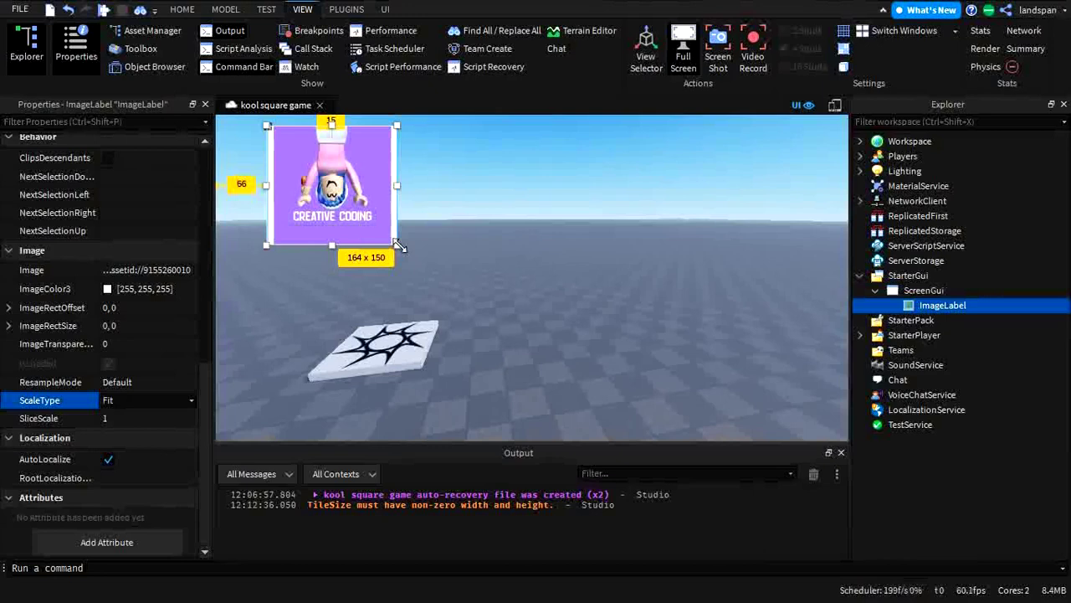
{"action": "left_click_drag", "start_coordinate": [399, 245], "coordinate": [685, 413]}
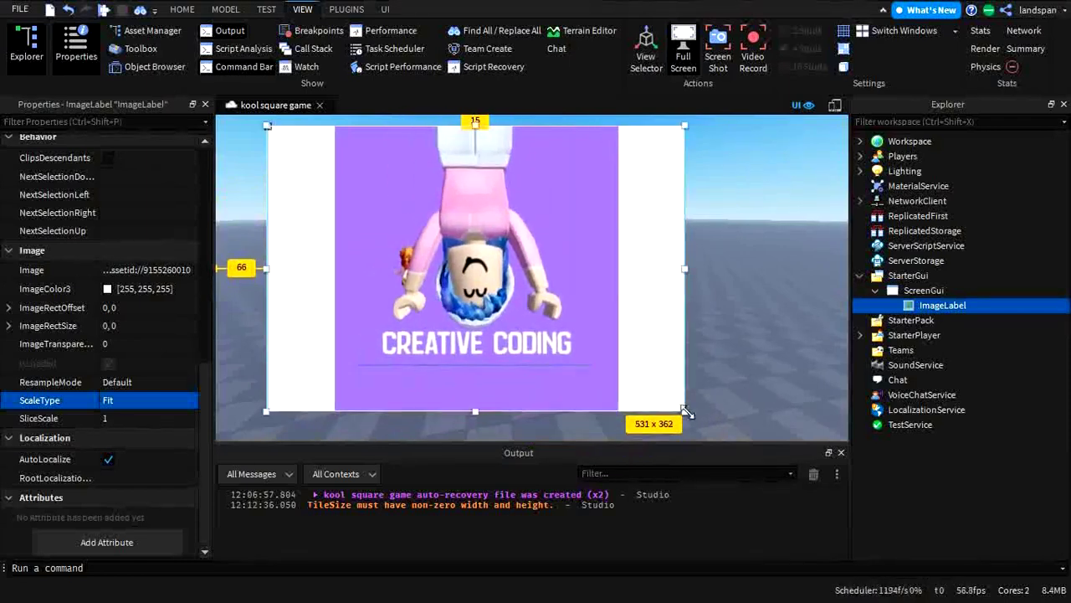
{"action": "scroll", "coordinate": [149, 345], "scroll_direction": "up", "scroll_amount": 5}
{"action": "scroll", "coordinate": [149, 346], "scroll_direction": "up", "scroll_amount": 5}
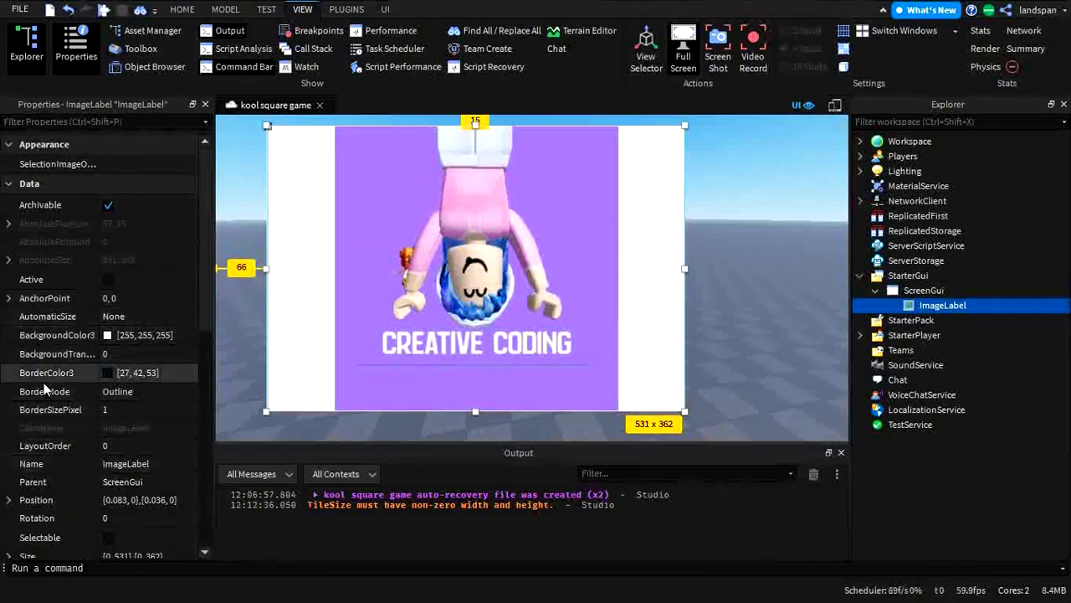
Step: Set BackgroundTransparency to 1 and shrink the Fit-scaled label to about 442 x 291
{"action": "left_click", "coordinate": [116, 354]}
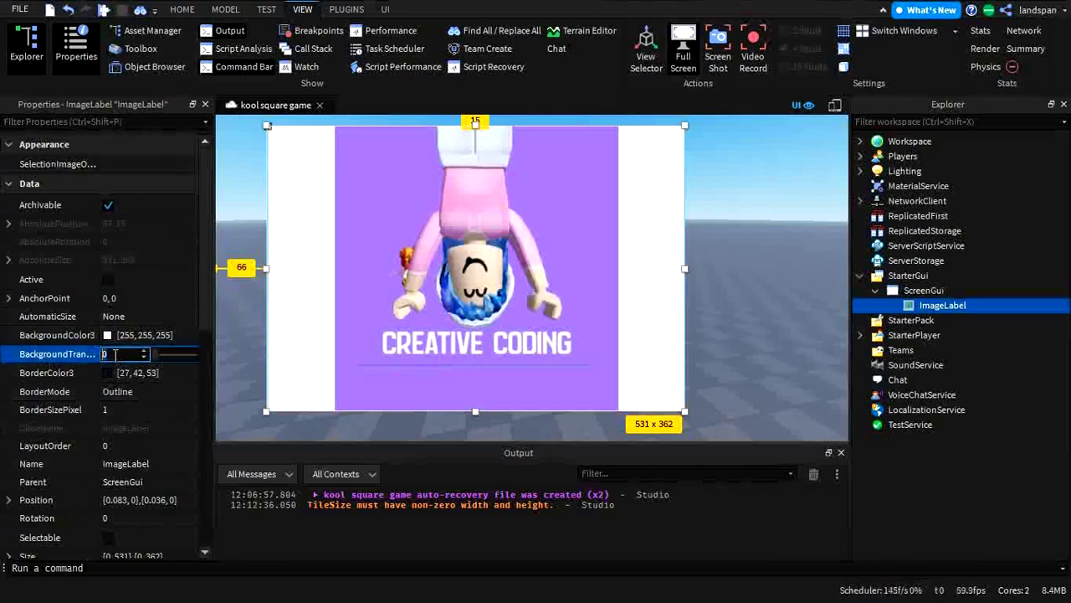
{"action": "type", "text": "1"}
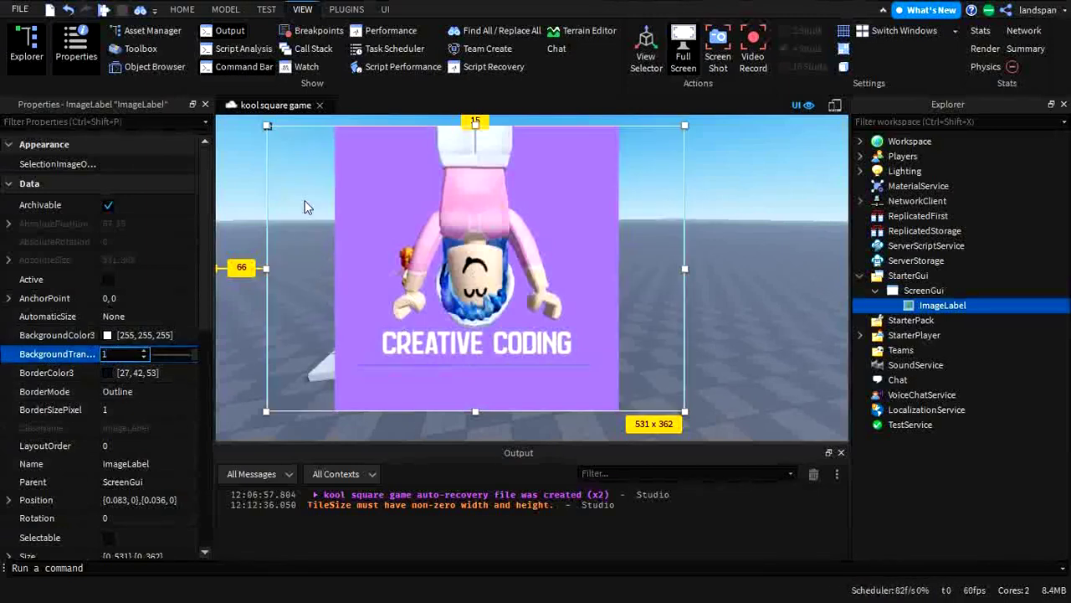
{"action": "scroll", "coordinate": [162, 353], "scroll_direction": "down", "scroll_amount": 3}
{"action": "scroll", "coordinate": [161, 352], "scroll_direction": "down", "scroll_amount": 6}
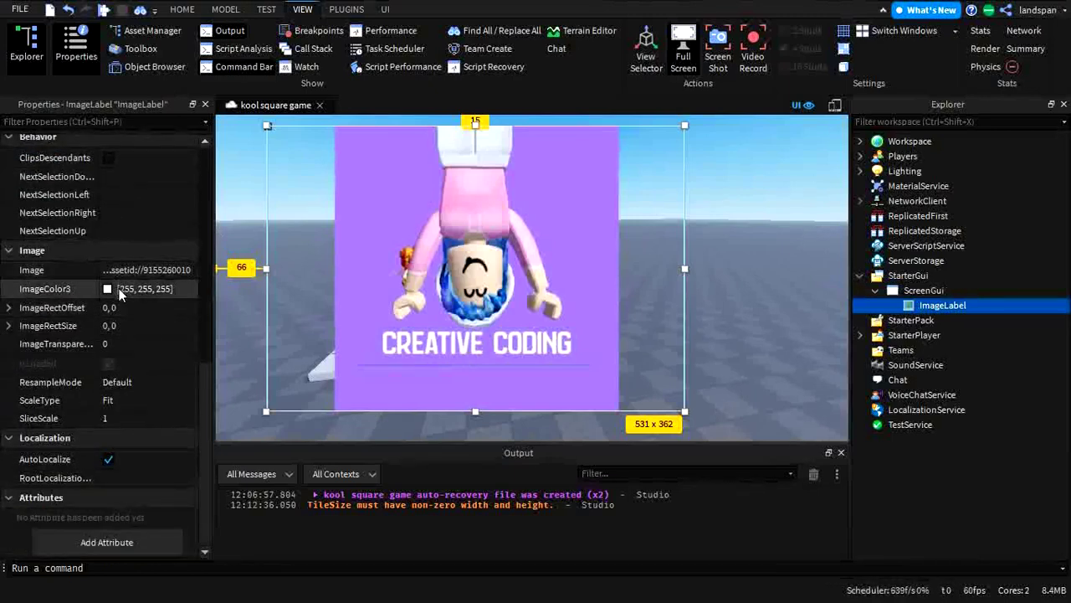
{"action": "left_click", "coordinate": [109, 404]}
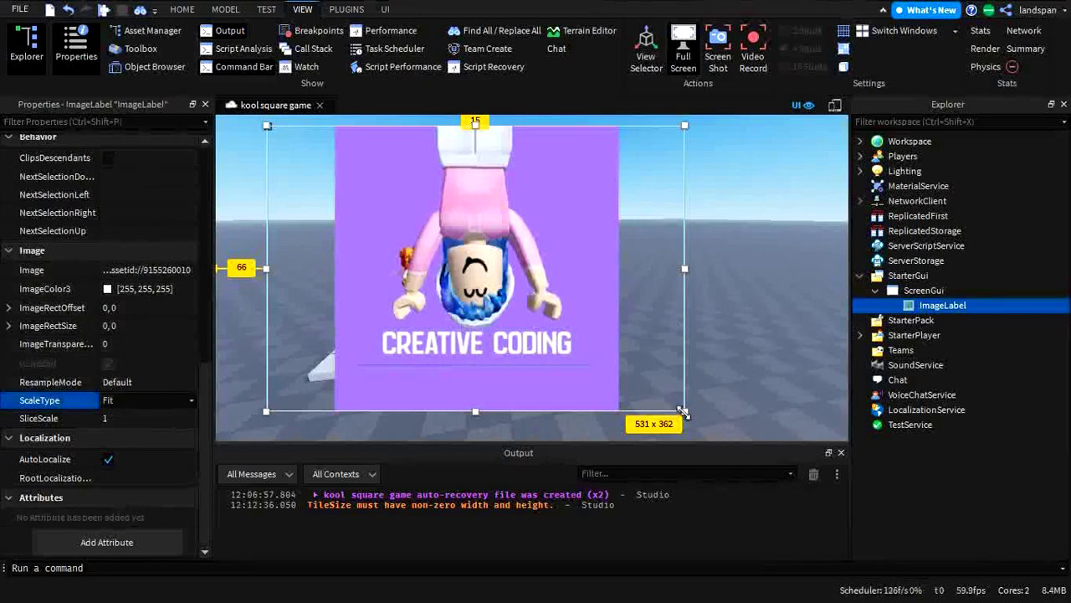
{"action": "left_click_drag", "start_coordinate": [682, 411], "coordinate": [614, 356]}
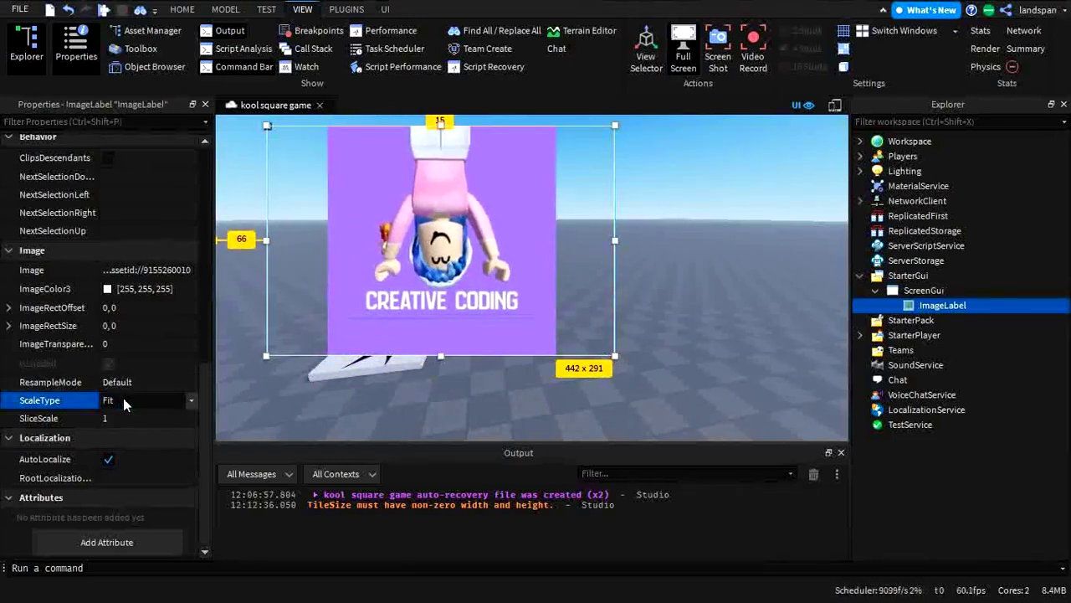
Step: Set ScaleType to Crop, then test several label sizes, ending at about 423 x 267
{"action": "left_click", "coordinate": [191, 403]}
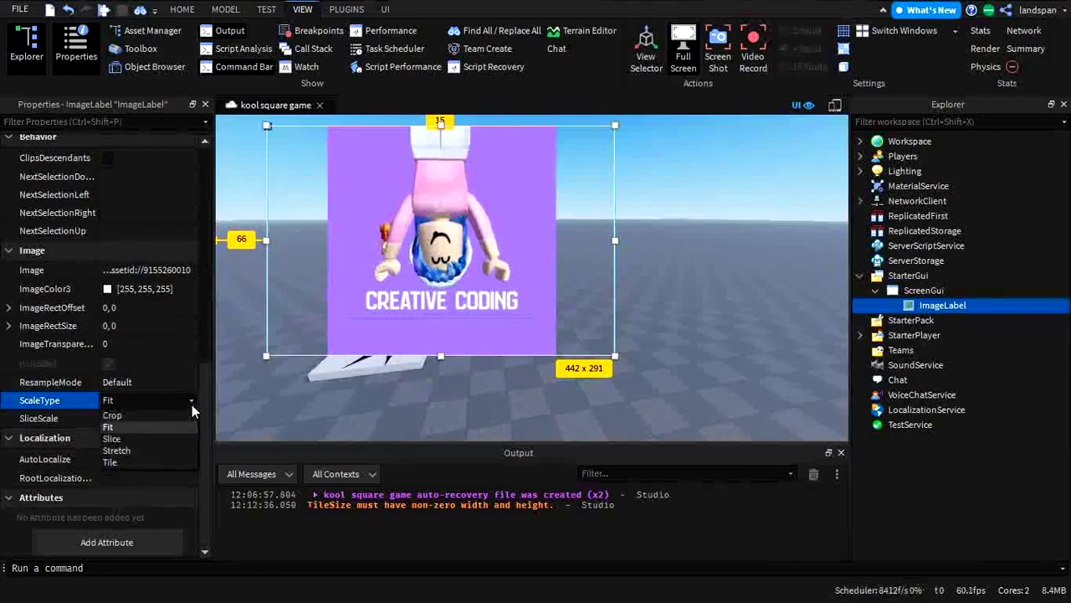
{"action": "left_click", "coordinate": [138, 416]}
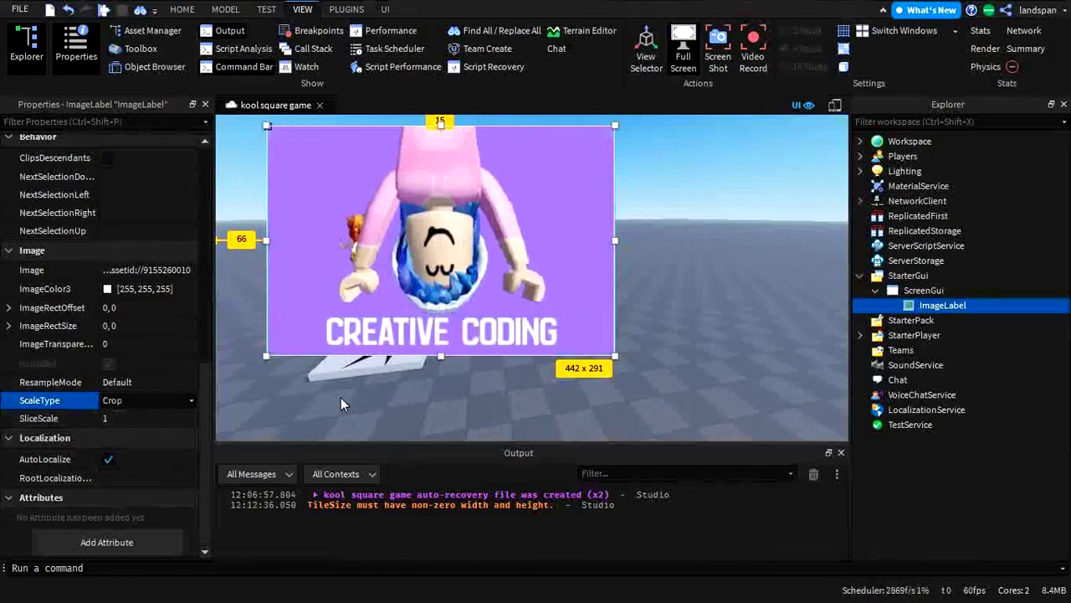
{"action": "left_click", "coordinate": [193, 401]}
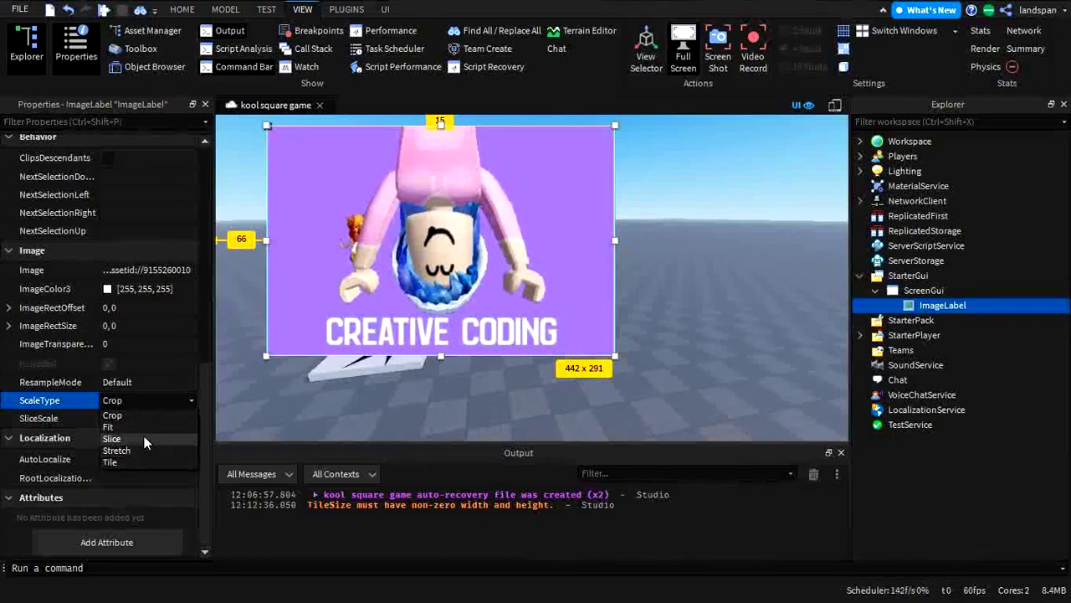
{"action": "left_click", "coordinate": [175, 398]}
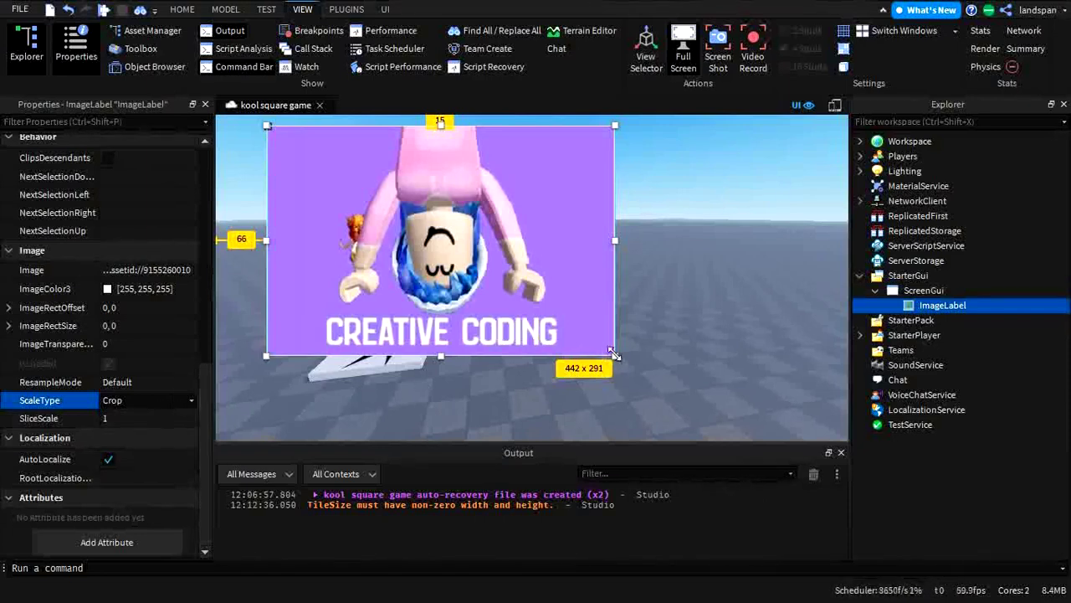
{"action": "left_click_drag", "start_coordinate": [612, 352], "coordinate": [361, 181]}
{"action": "left_click_drag", "start_coordinate": [431, 241], "coordinate": [780, 134]}
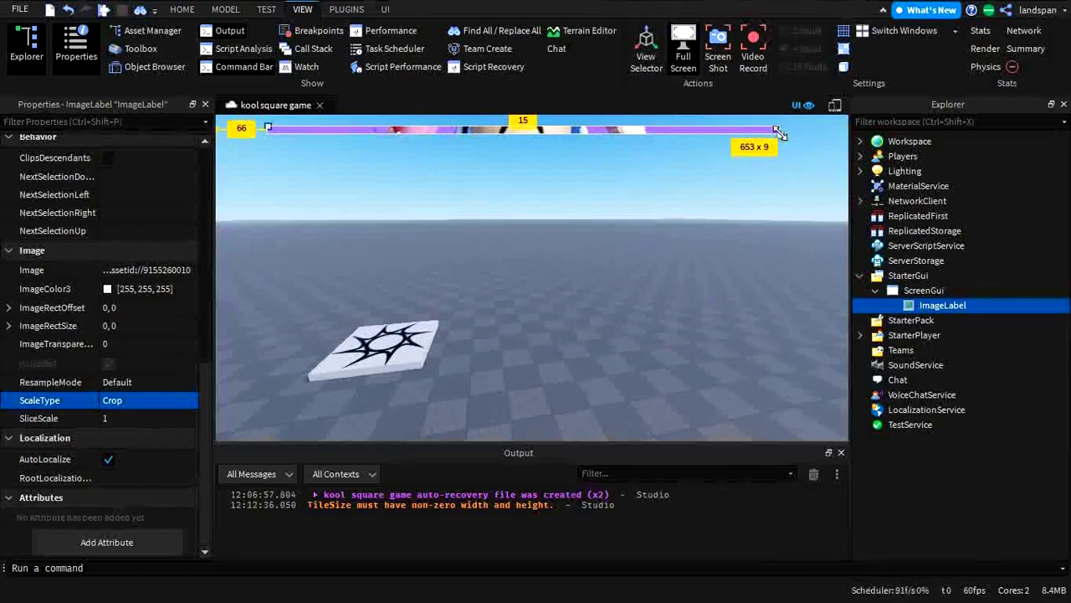
{"action": "left_click_drag", "start_coordinate": [779, 134], "coordinate": [599, 337]}
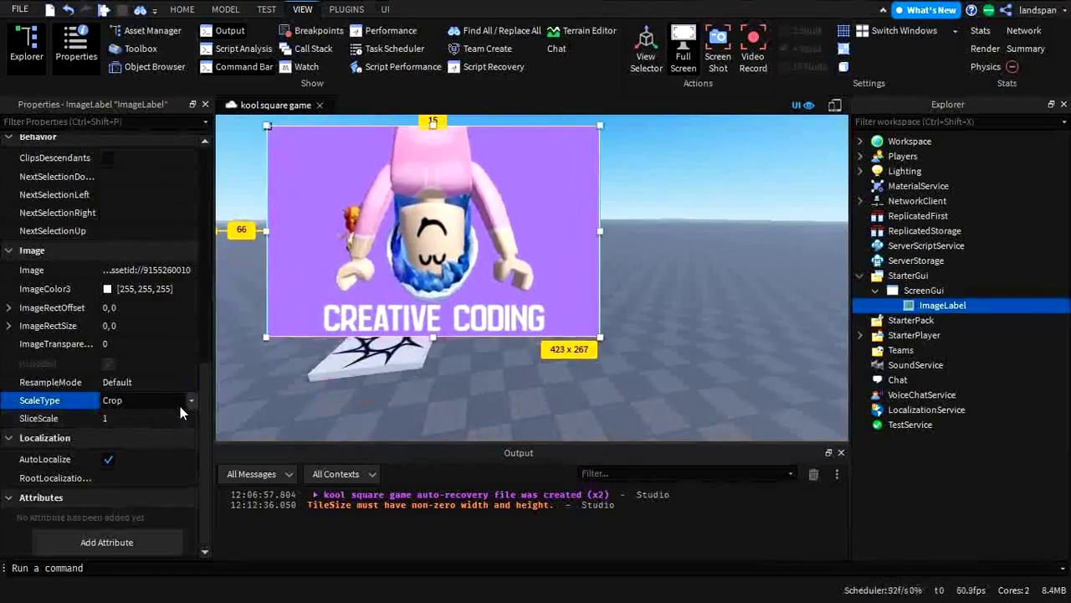
Step: Choose Slice for ScaleType, move the label to offset 150, 74, and resize it to 226 x 230
{"action": "left_click", "coordinate": [192, 400]}
{"action": "left_click", "coordinate": [142, 442]}
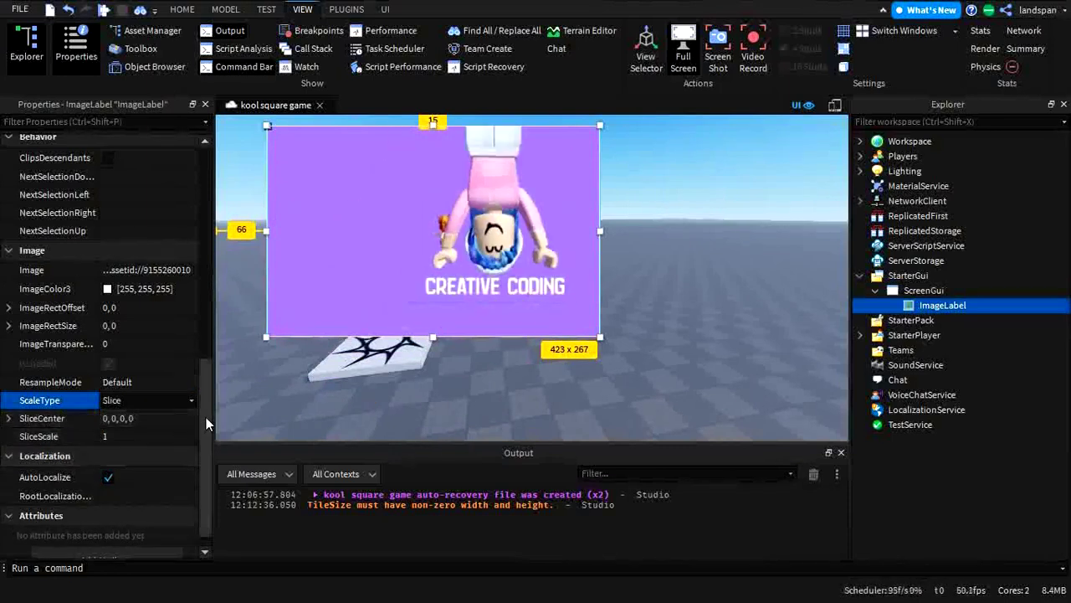
{"action": "left_click_drag", "start_coordinate": [399, 272], "coordinate": [464, 314]}
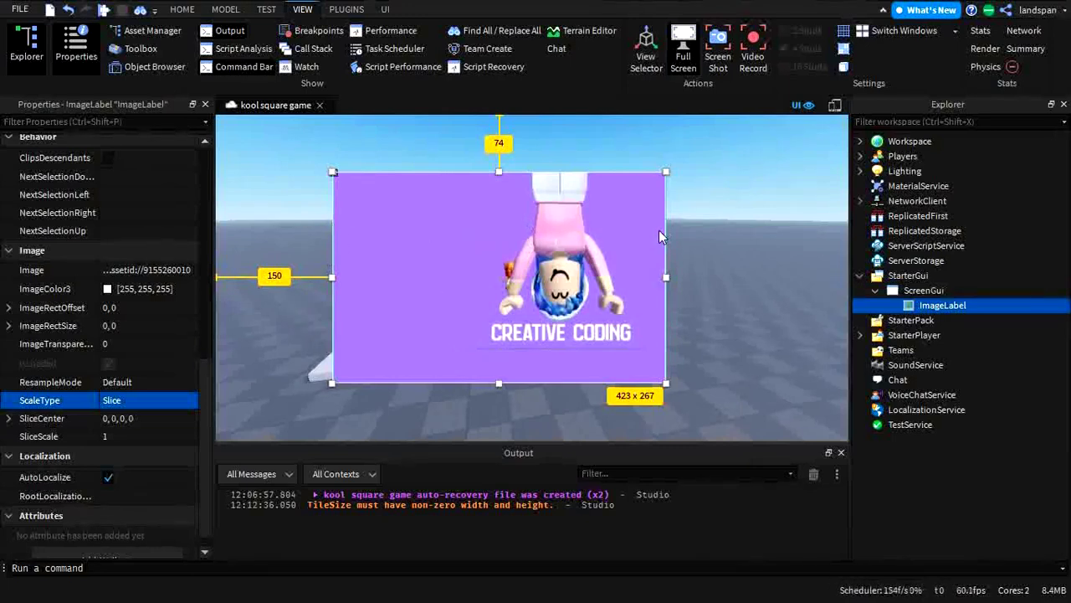
{"action": "left_click", "coordinate": [670, 387]}
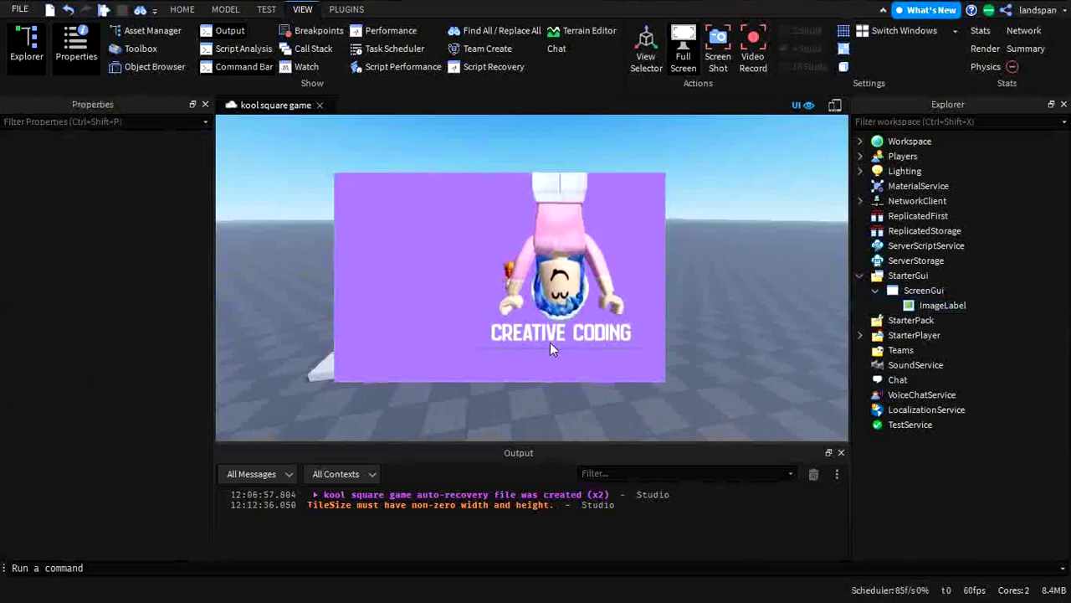
{"action": "left_click", "coordinate": [943, 306]}
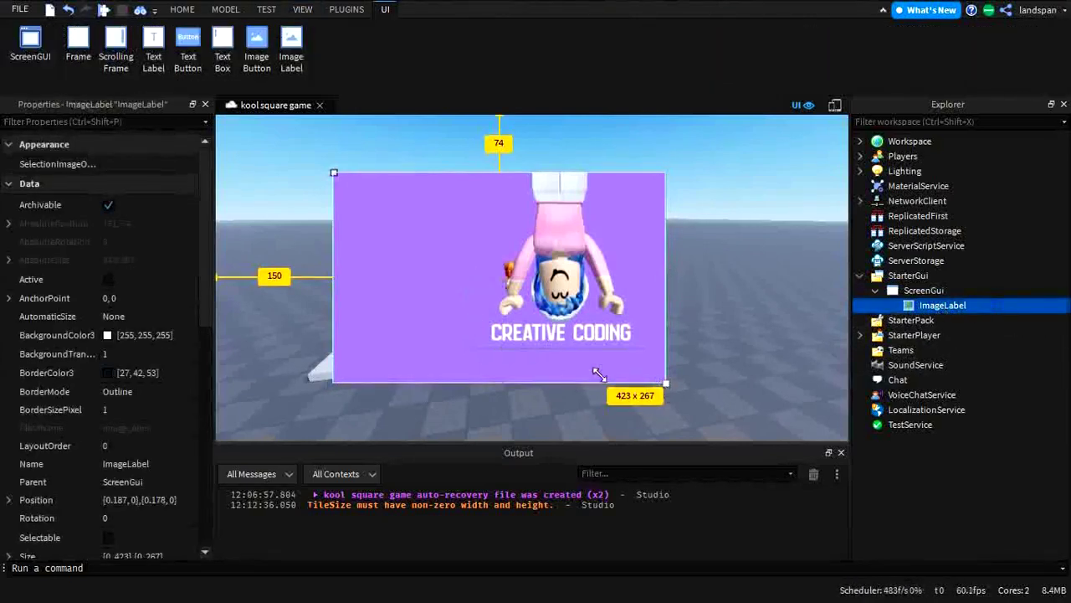
{"action": "left_click_drag", "start_coordinate": [665, 389], "coordinate": [511, 354]}
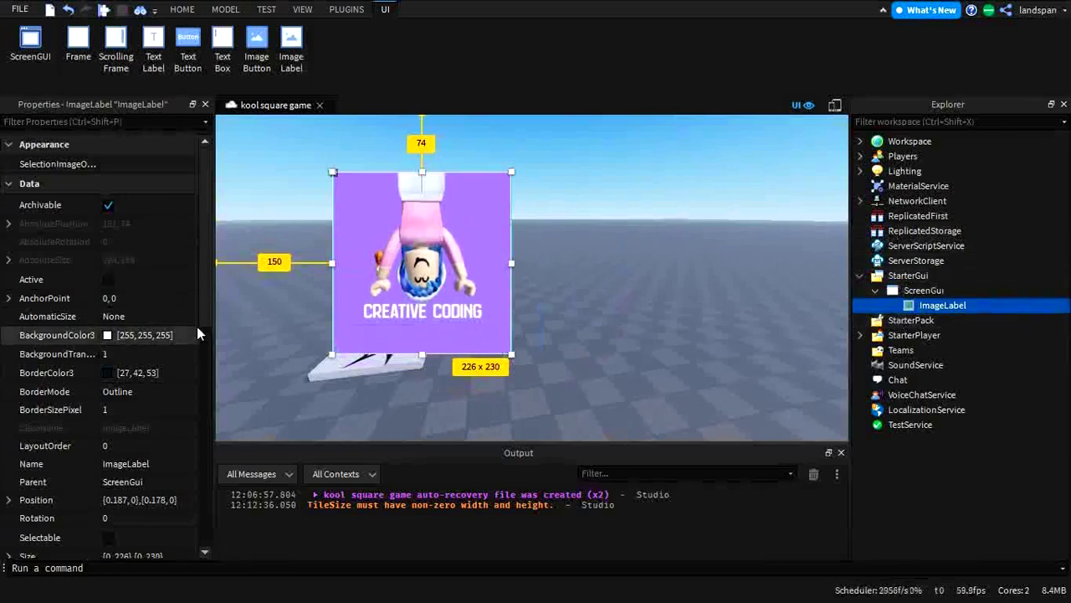
Step: Change the ImageLabel's ScaleType to Crop, then to Stretch
{"action": "scroll", "coordinate": [200, 340], "scroll_direction": "down", "scroll_amount": 10}
{"action": "left_click", "coordinate": [146, 386]}
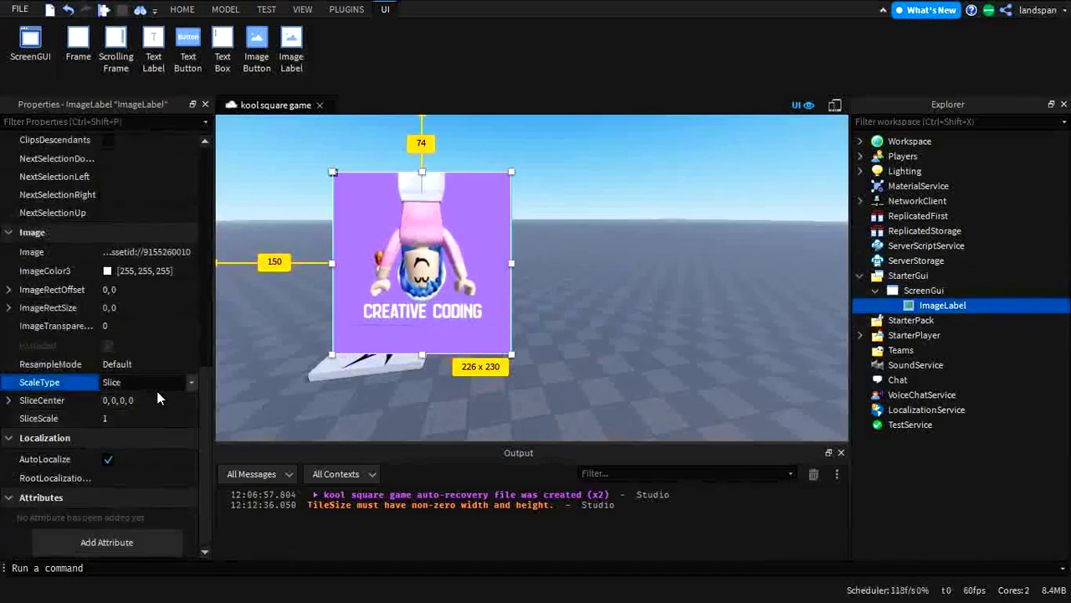
{"action": "left_click", "coordinate": [192, 381]}
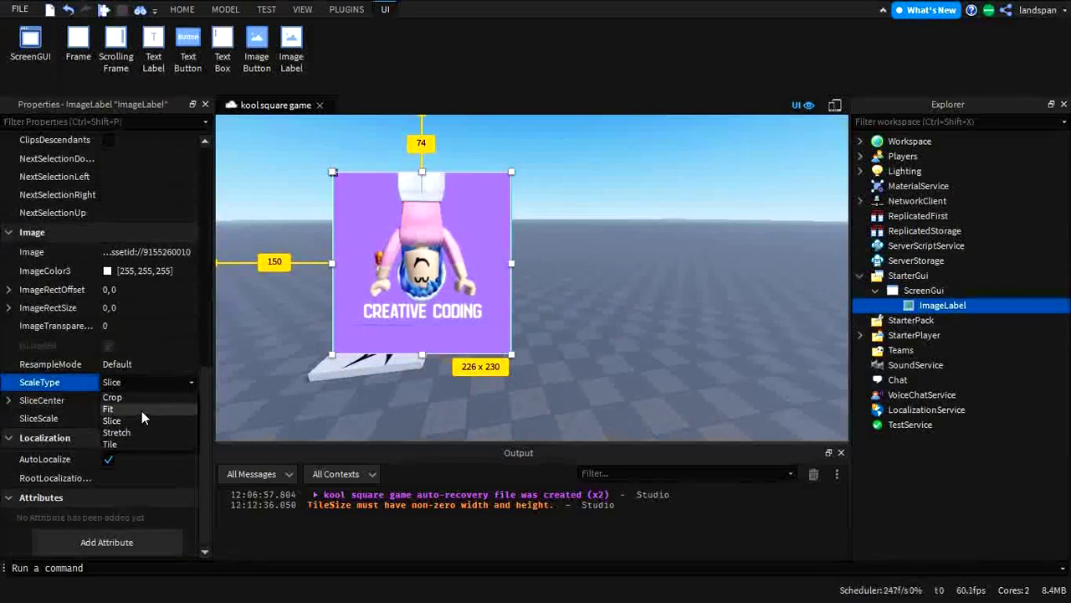
{"action": "left_click", "coordinate": [142, 397]}
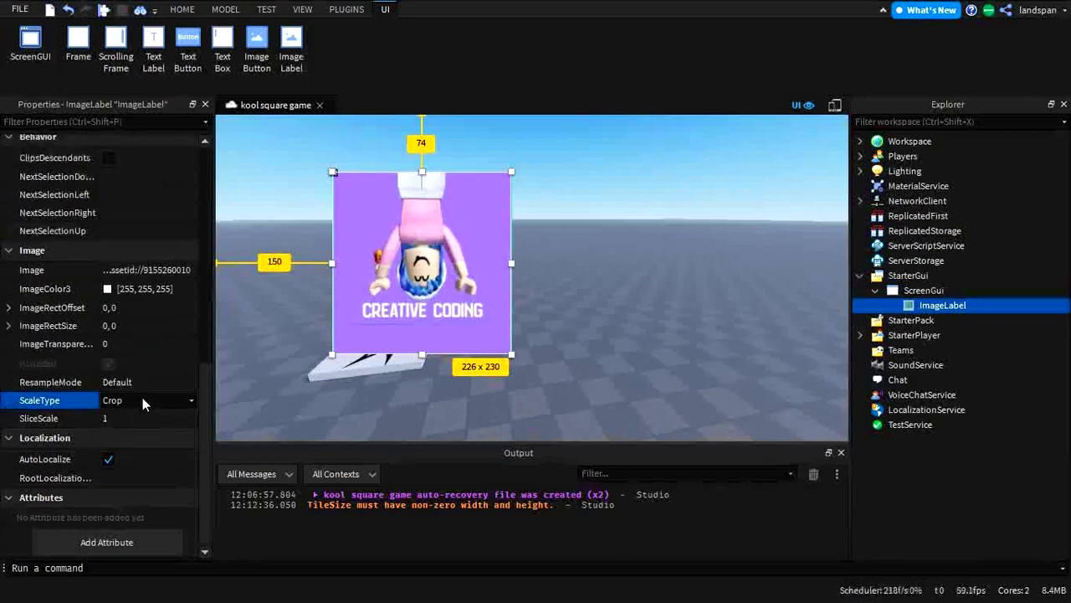
{"action": "left_click", "coordinate": [191, 401]}
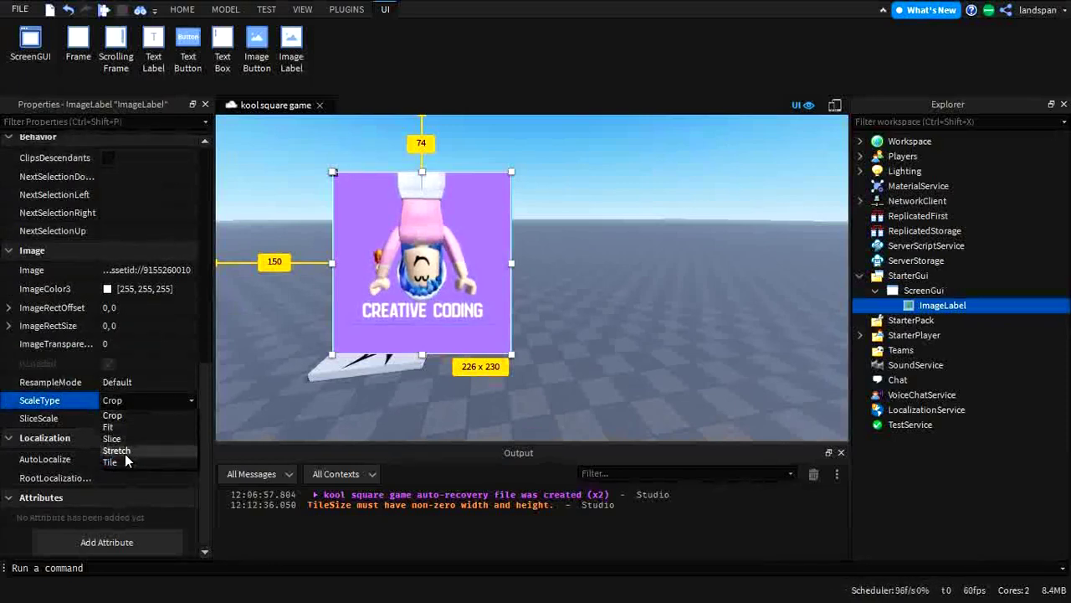
{"action": "left_click", "coordinate": [116, 450]}
{"action": "left_click", "coordinate": [191, 400]}
{"action": "left_click", "coordinate": [144, 403]}
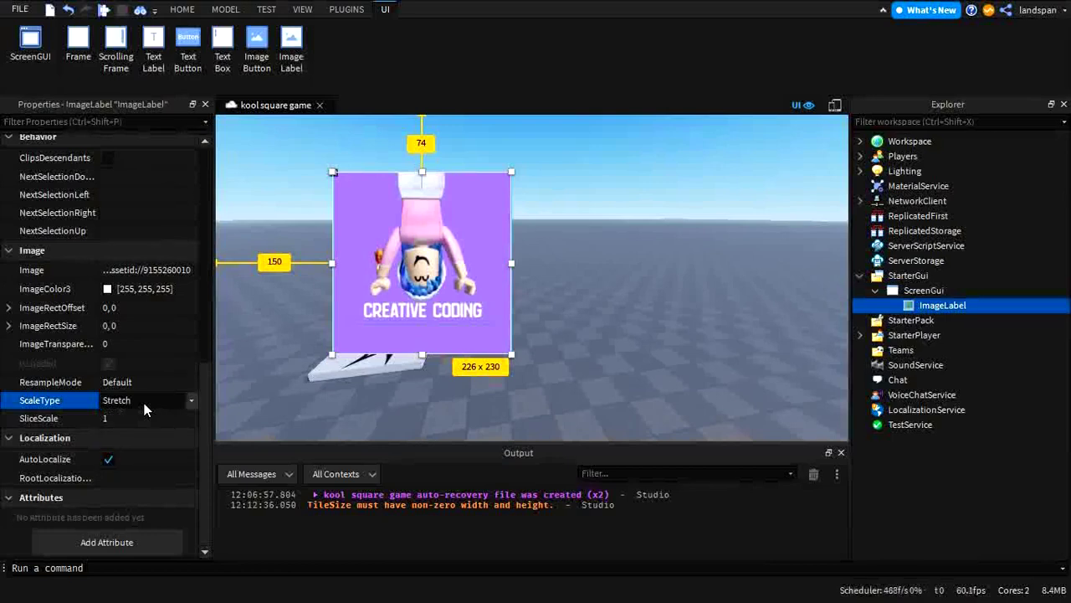
Step: Resize the stretched ImageLabel to about 268 x 233
{"action": "left_click_drag", "start_coordinate": [513, 346], "coordinate": [506, 379]}
{"action": "left_click_drag", "start_coordinate": [619, 437], "coordinate": [544, 357]}
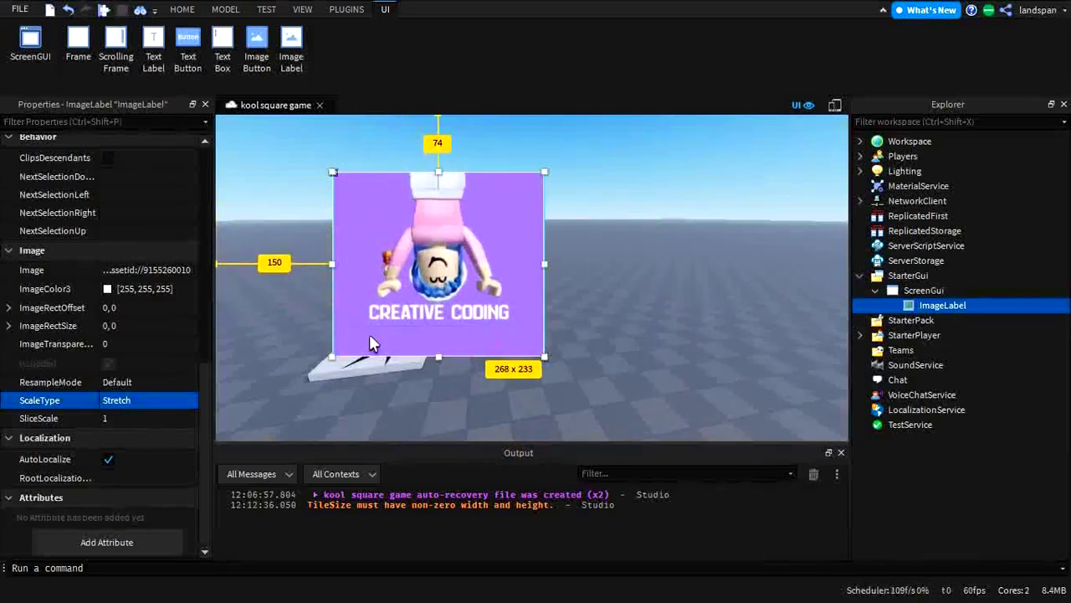
{"action": "scroll", "coordinate": [74, 373], "scroll_direction": "up", "scroll_amount": 6}
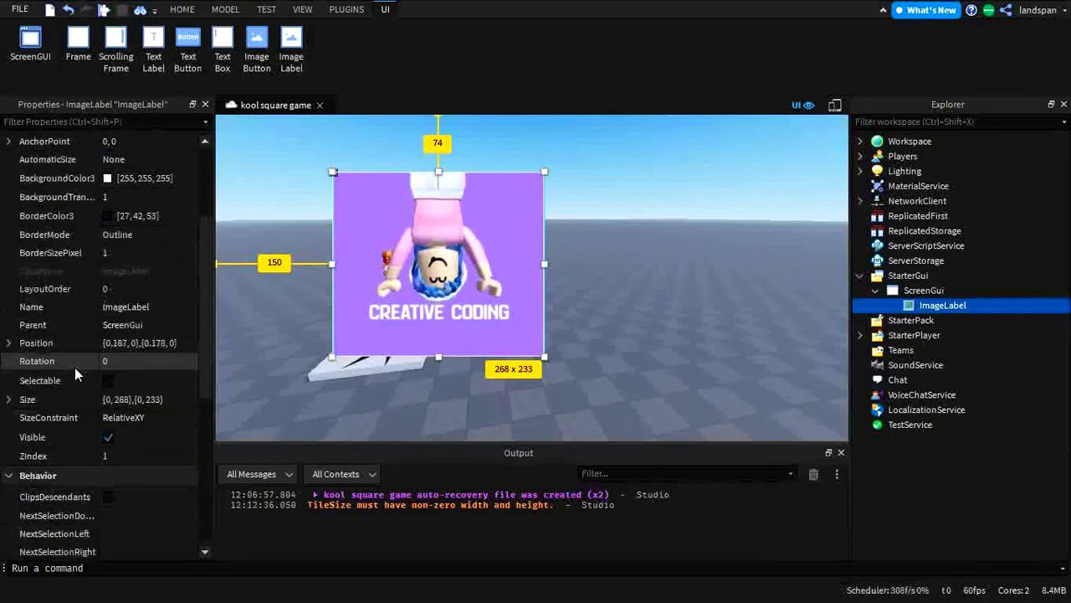
{"action": "scroll", "coordinate": [74, 367], "scroll_direction": "up", "scroll_amount": 3}
{"action": "scroll", "coordinate": [74, 367], "scroll_direction": "down", "scroll_amount": 6}
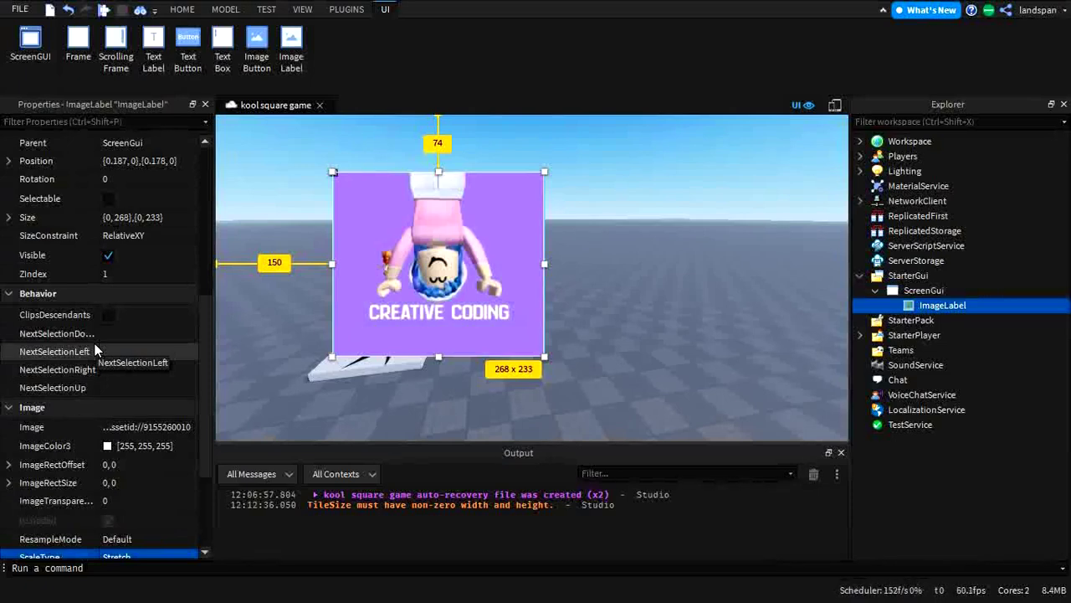
{"action": "left_click", "coordinate": [107, 445]}
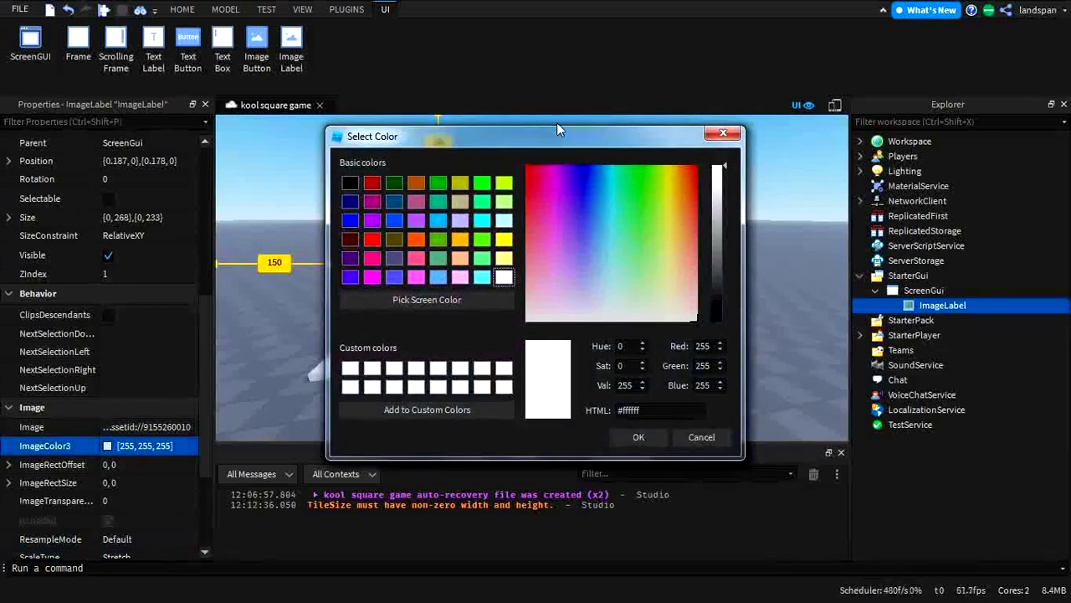
{"action": "left_click_drag", "start_coordinate": [556, 130], "coordinate": [877, 157]}
{"action": "left_click", "coordinate": [867, 210]}
{"action": "left_click", "coordinate": [907, 230]}
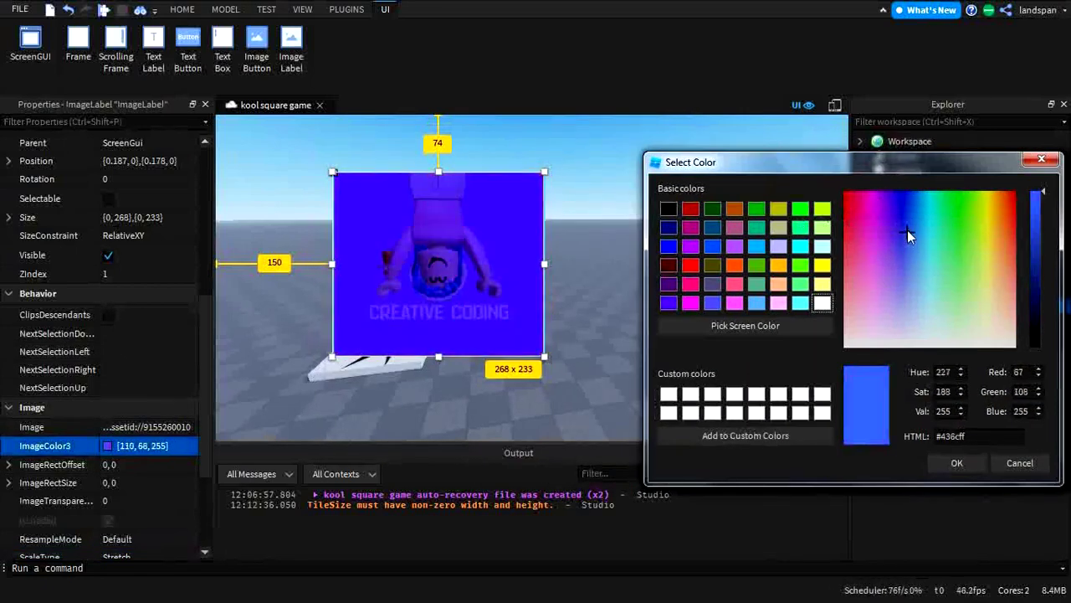
{"action": "left_click_drag", "start_coordinate": [907, 231], "coordinate": [847, 248]}
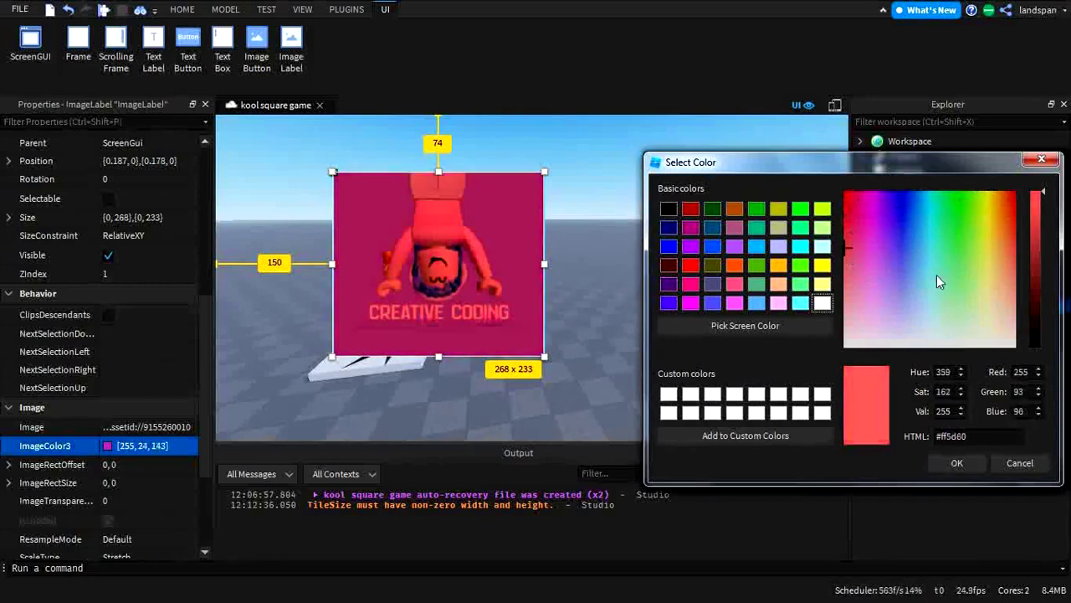
{"action": "left_click", "coordinate": [868, 240]}
{"action": "left_click", "coordinate": [906, 220]}
{"action": "left_click", "coordinate": [848, 227]}
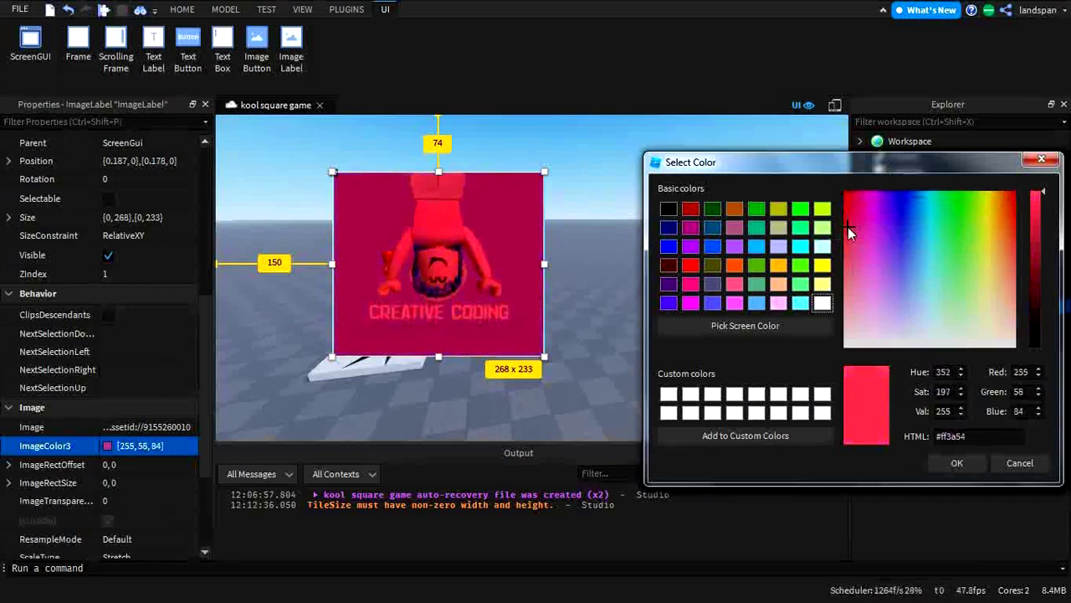
{"action": "left_click_drag", "start_coordinate": [848, 226], "coordinate": [962, 232]}
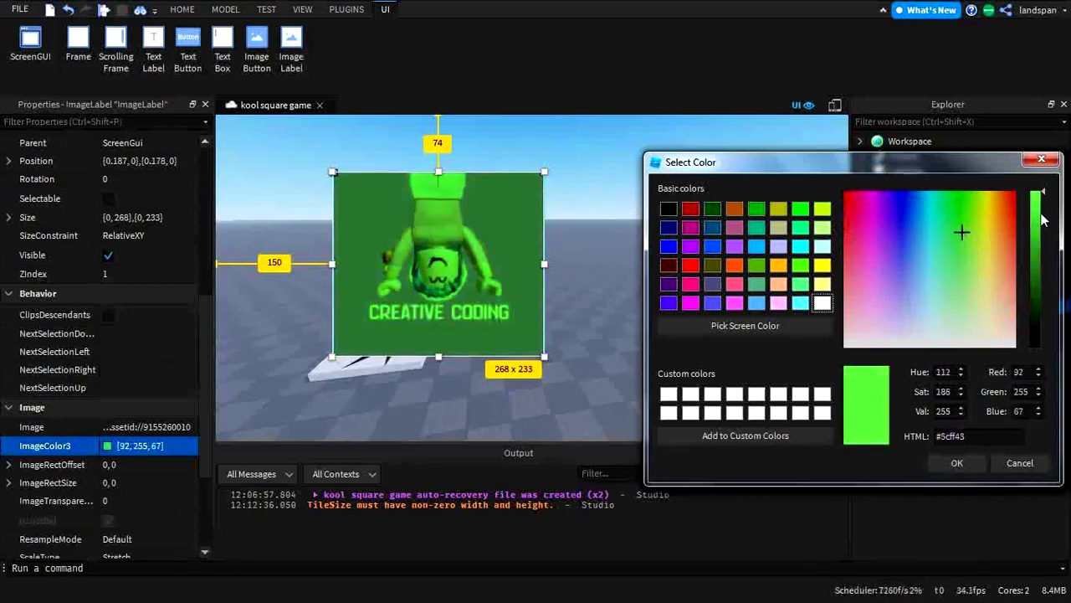
{"action": "left_click", "coordinate": [1039, 163]}
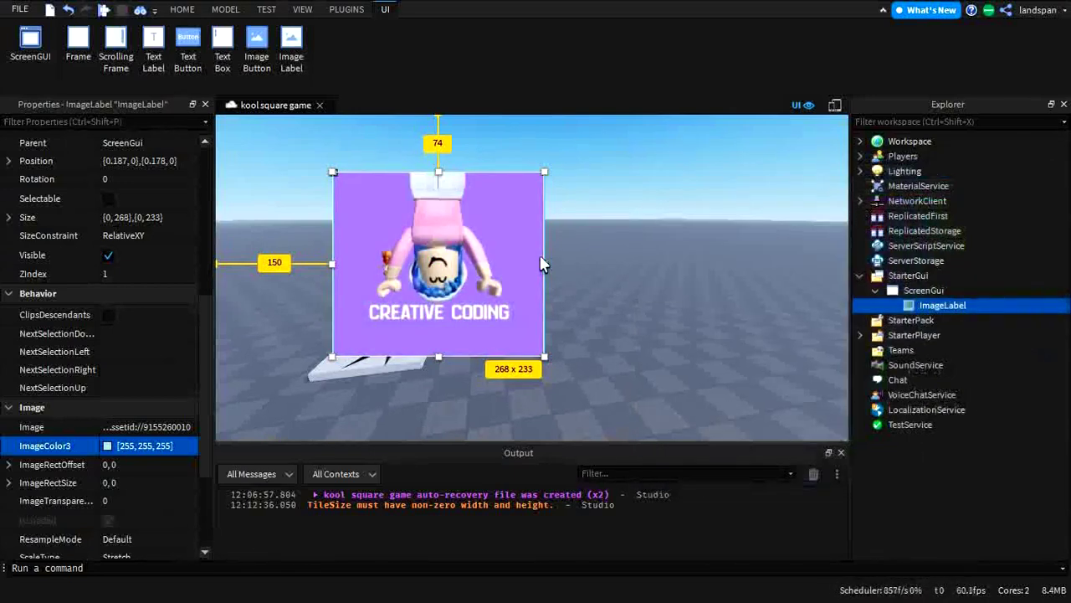